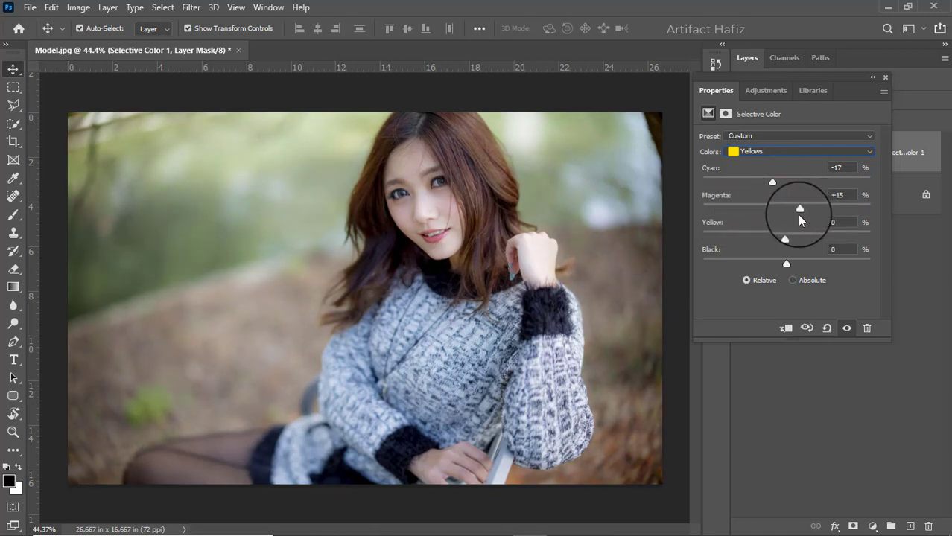
Step: In the Selective Color adjustment, set Yellows to magenta +3 and yellow +21, and Greens to cyan -17, magenta +58 and yellow +26
{"action": "left_click", "coordinate": [785, 234]}
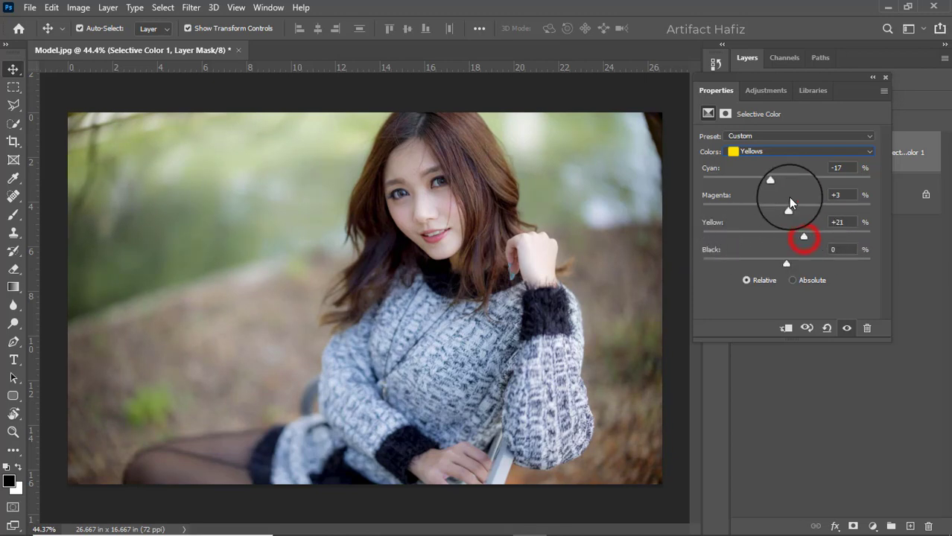
{"action": "left_click", "coordinate": [782, 151]}
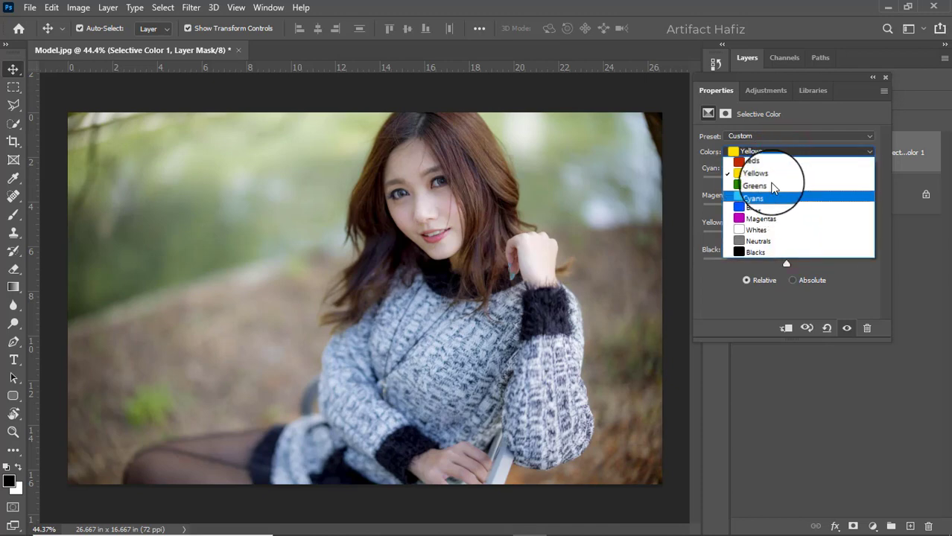
{"action": "left_click", "coordinate": [778, 184]}
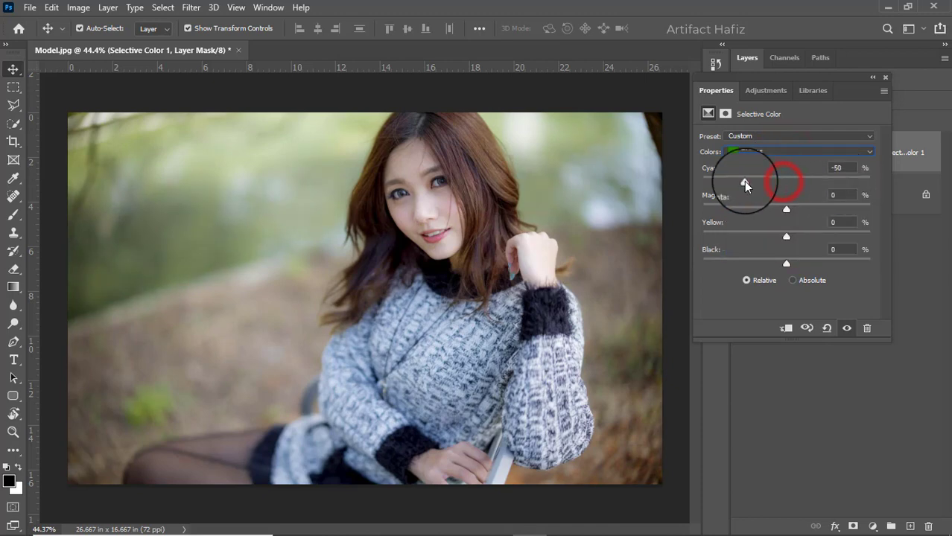
{"action": "left_click_drag", "start_coordinate": [744, 181], "coordinate": [835, 208]}
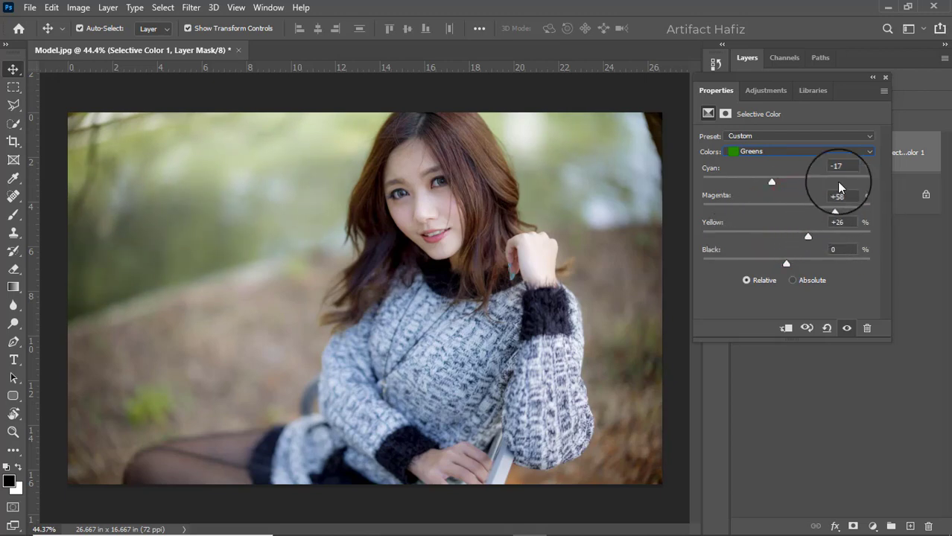
{"action": "left_click", "coordinate": [885, 77]}
Step: Hide and show the Selective Color layer to compare the photo before and after the adjustment
{"action": "left_click", "coordinate": [740, 157]}
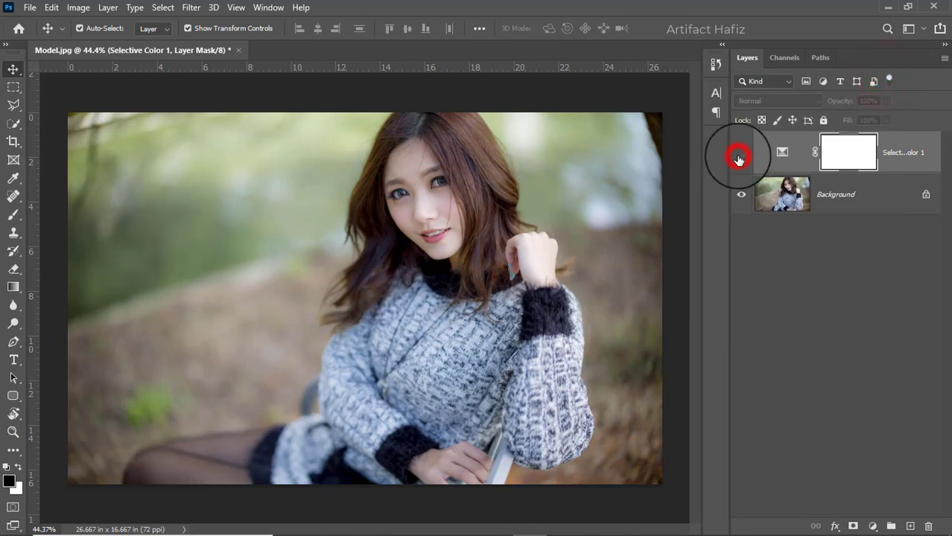
{"action": "left_click", "coordinate": [739, 158]}
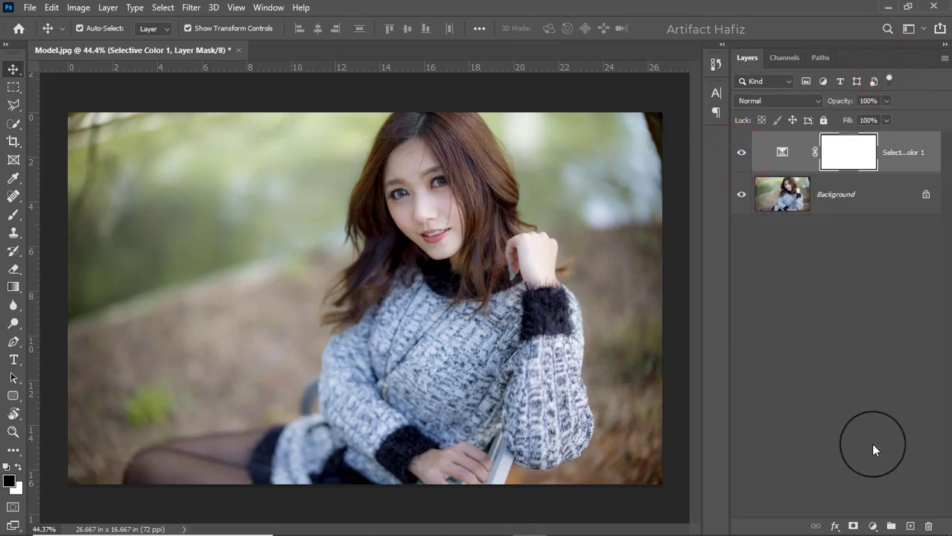
Step: Add a Color Balance adjustment layer with Midtones at Cyan-Red +3, Magenta-Green -2 and Yellow-Blue -3
{"action": "left_click", "coordinate": [873, 526]}
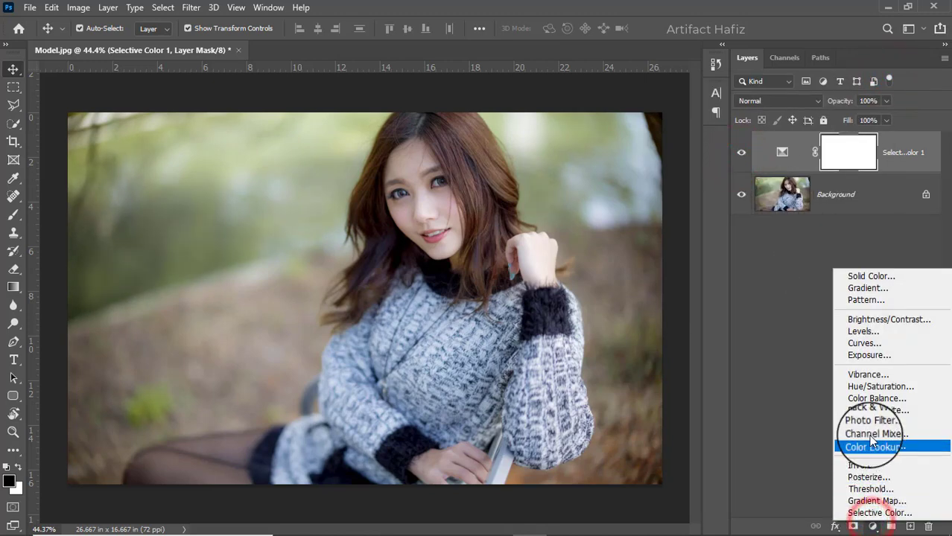
{"action": "left_click", "coordinate": [872, 399]}
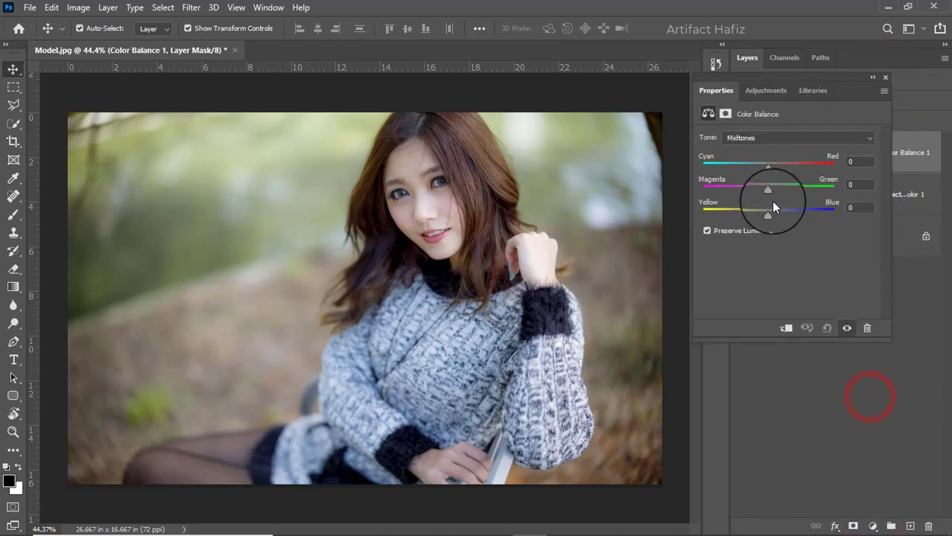
{"action": "left_click_drag", "start_coordinate": [767, 167], "coordinate": [770, 214]}
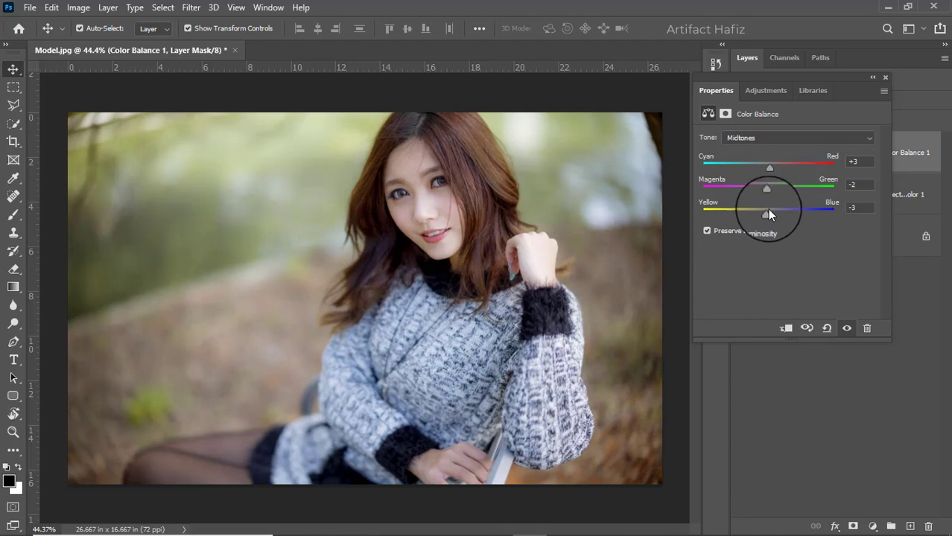
Step: Set the Color Balance Shadows to Cyan-Red -1, Magenta-Green -6 and Yellow-Blue +7
{"action": "left_click", "coordinate": [776, 139]}
{"action": "left_click", "coordinate": [770, 151]}
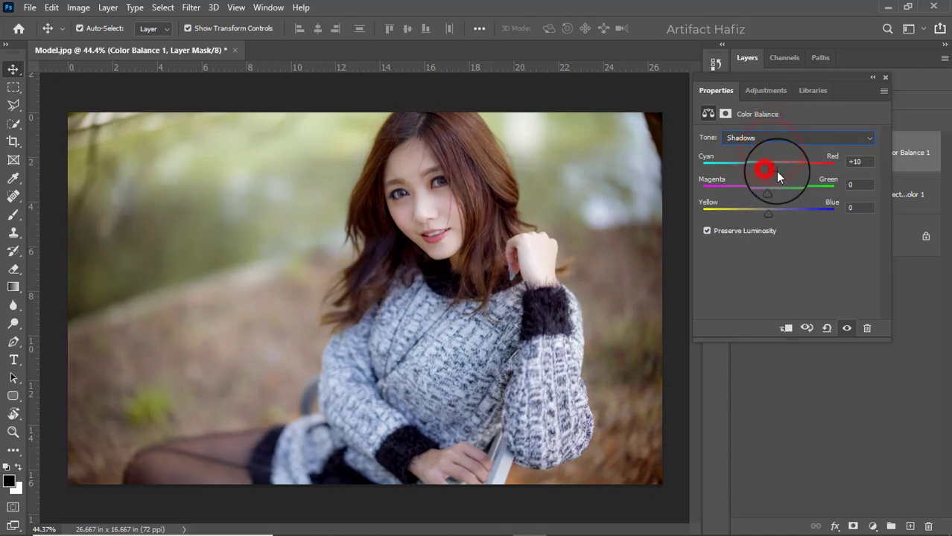
{"action": "left_click_drag", "start_coordinate": [777, 172], "coordinate": [773, 215]}
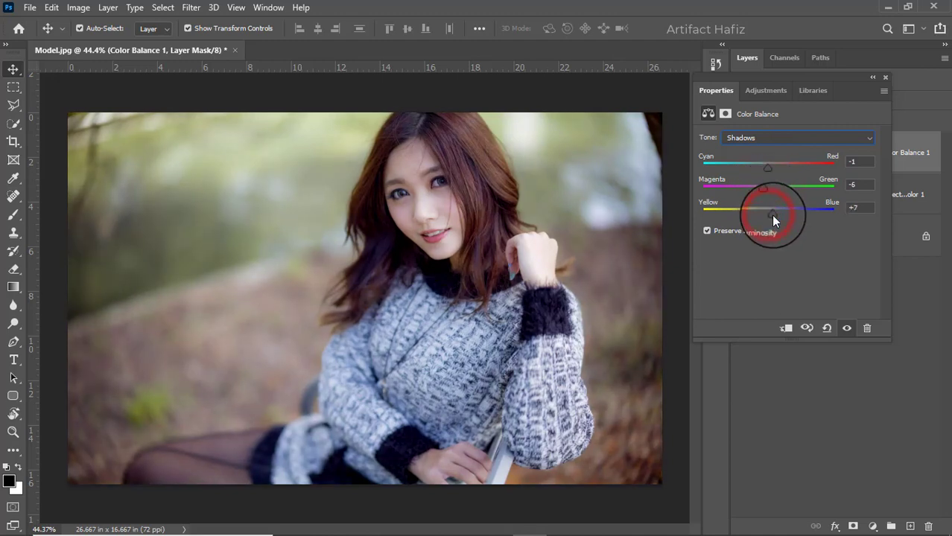
Step: Set the Color Balance Highlights to Cyan-Red +4, Magenta-Green -5 and Yellow-Blue -6, and toggle the layer's visibility to check its effect
{"action": "left_click", "coordinate": [772, 146]}
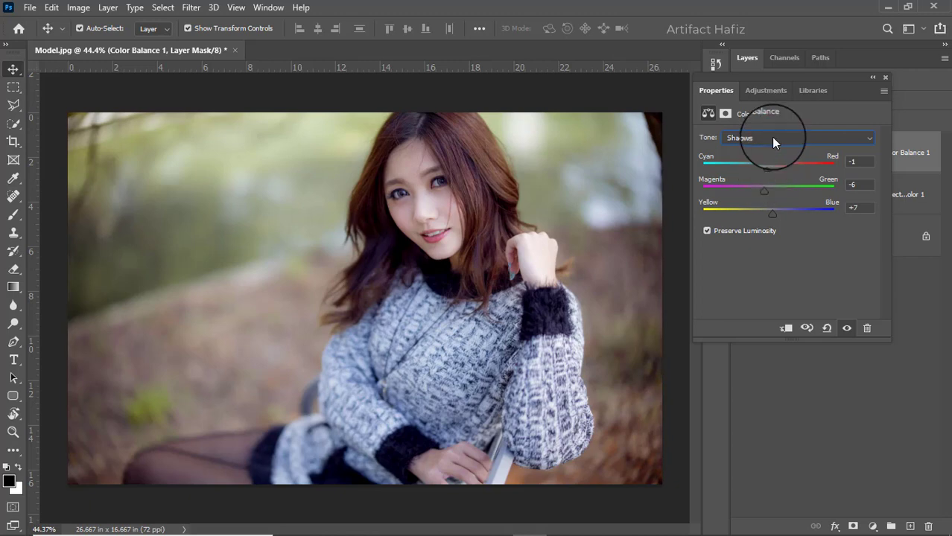
{"action": "left_click", "coordinate": [773, 140]}
{"action": "left_click", "coordinate": [767, 159]}
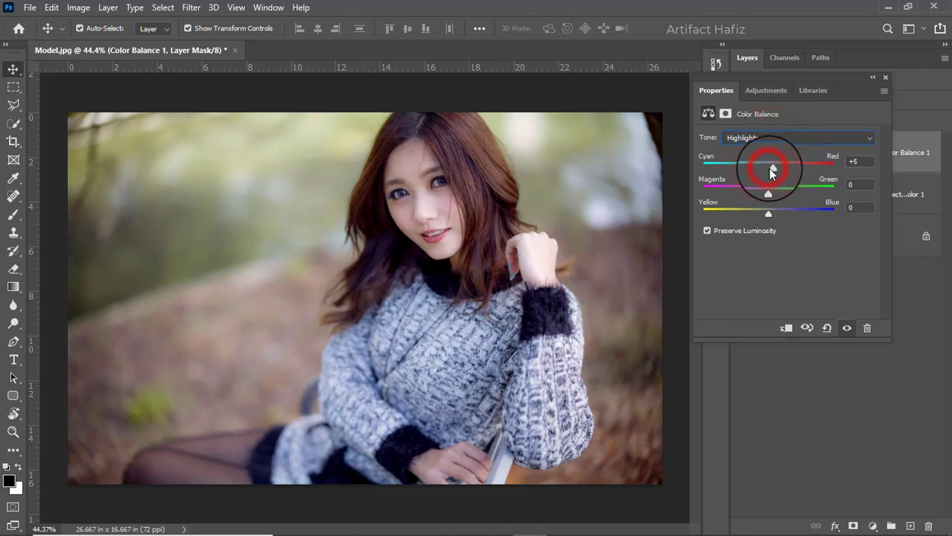
{"action": "left_click_drag", "start_coordinate": [768, 191], "coordinate": [763, 217]}
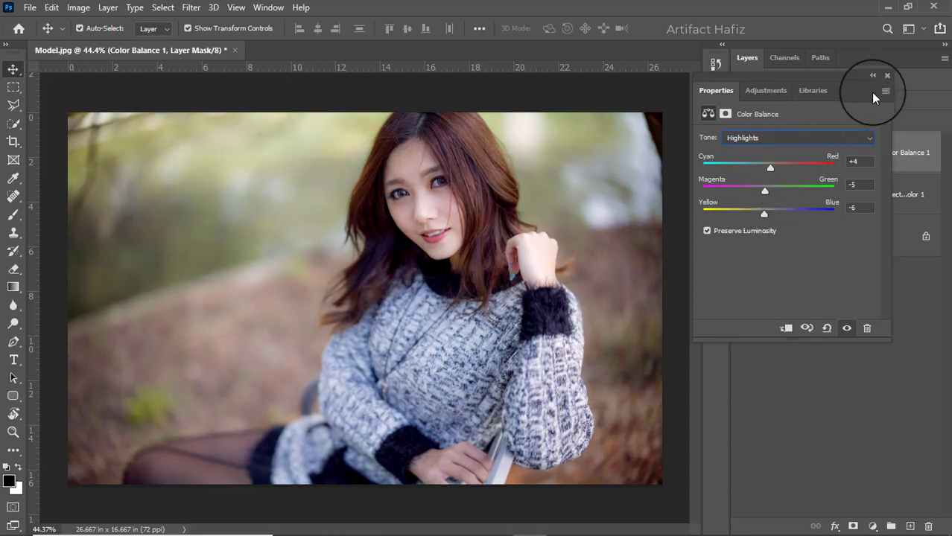
{"action": "left_click", "coordinate": [885, 78]}
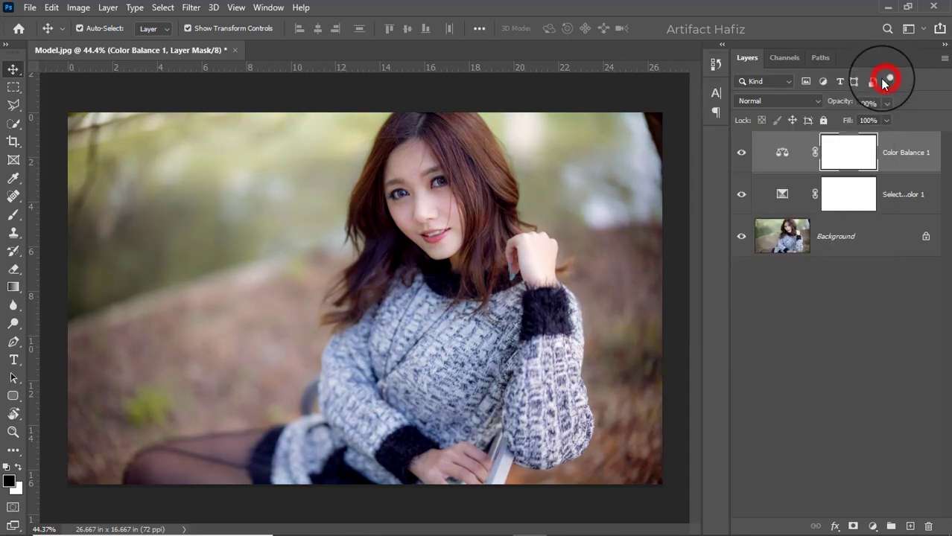
{"action": "left_click", "coordinate": [737, 154]}
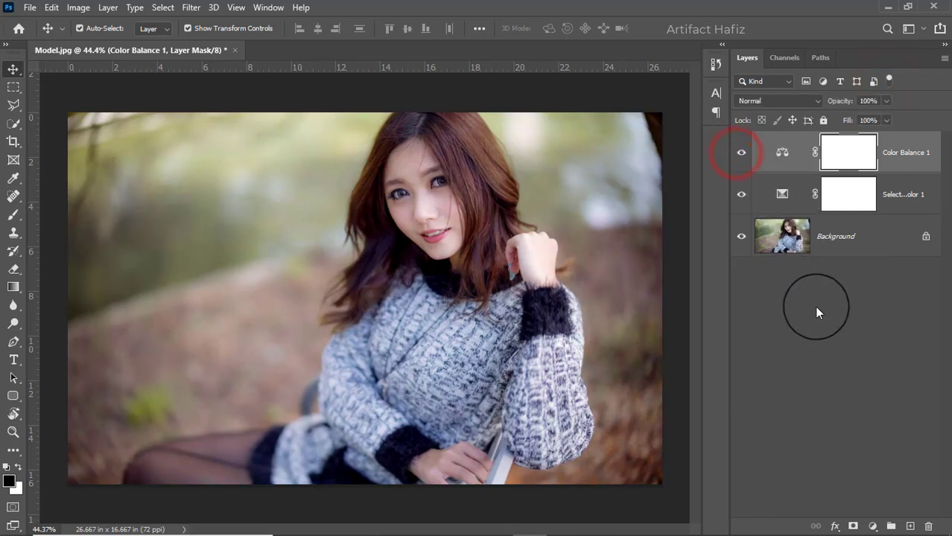
Step: Add a Color Lookup adjustment layer using the Fuji F125 Kodak 2395 3DLUT and reduce its opacity to 59%
{"action": "left_click", "coordinate": [873, 527]}
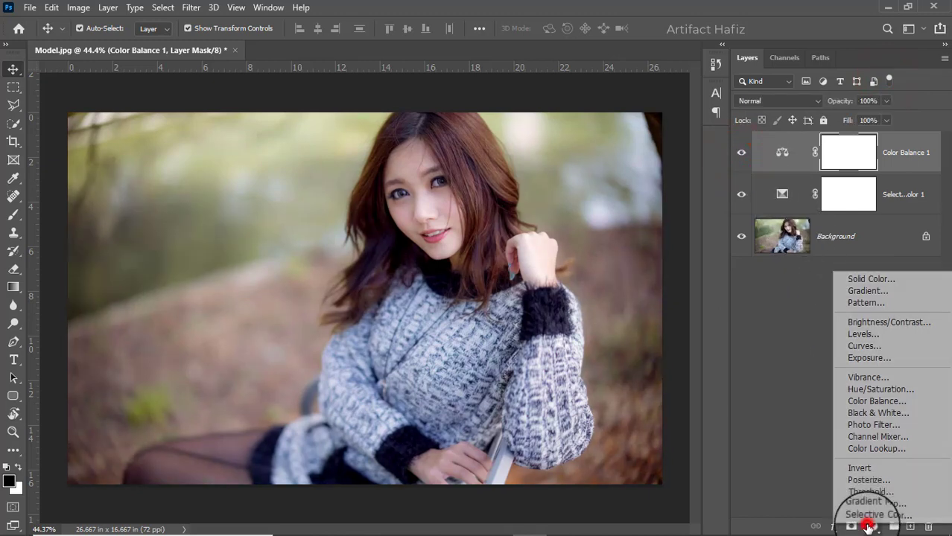
{"action": "left_click", "coordinate": [872, 449]}
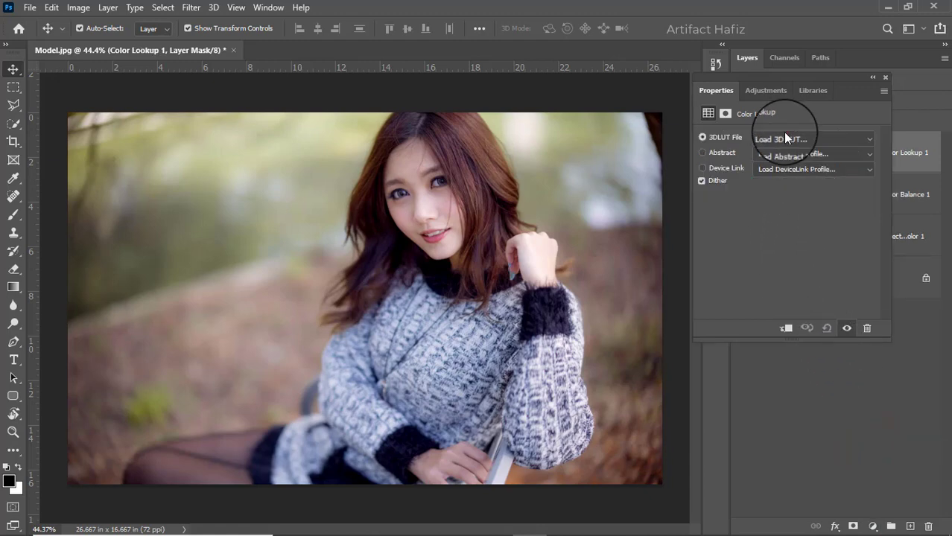
{"action": "left_click", "coordinate": [783, 131]}
{"action": "left_click", "coordinate": [817, 233]}
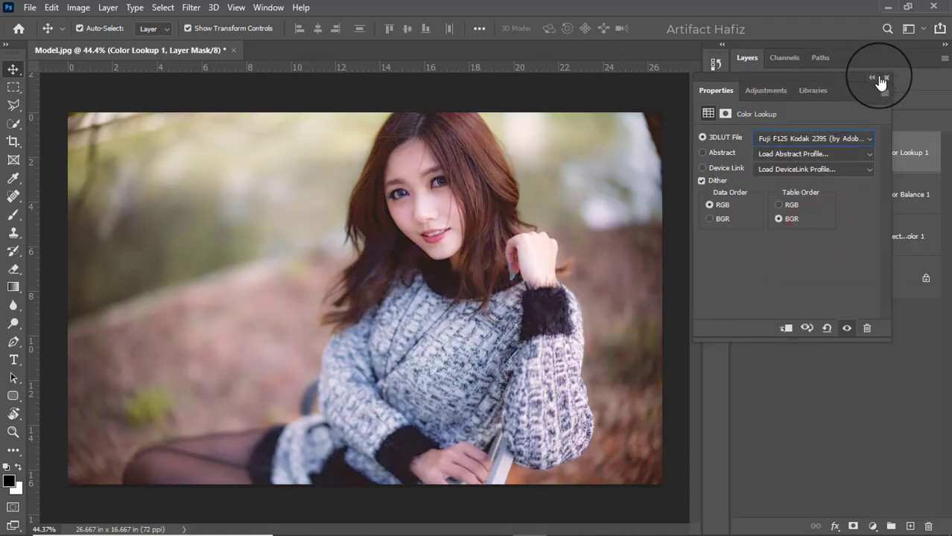
{"action": "left_click", "coordinate": [884, 78]}
{"action": "left_click", "coordinate": [887, 100]}
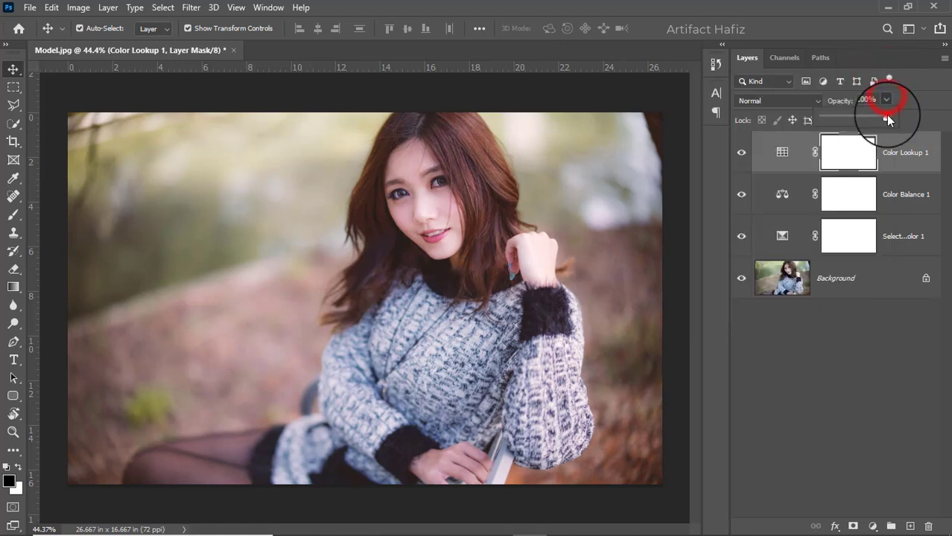
{"action": "left_click_drag", "start_coordinate": [886, 115], "coordinate": [860, 118]}
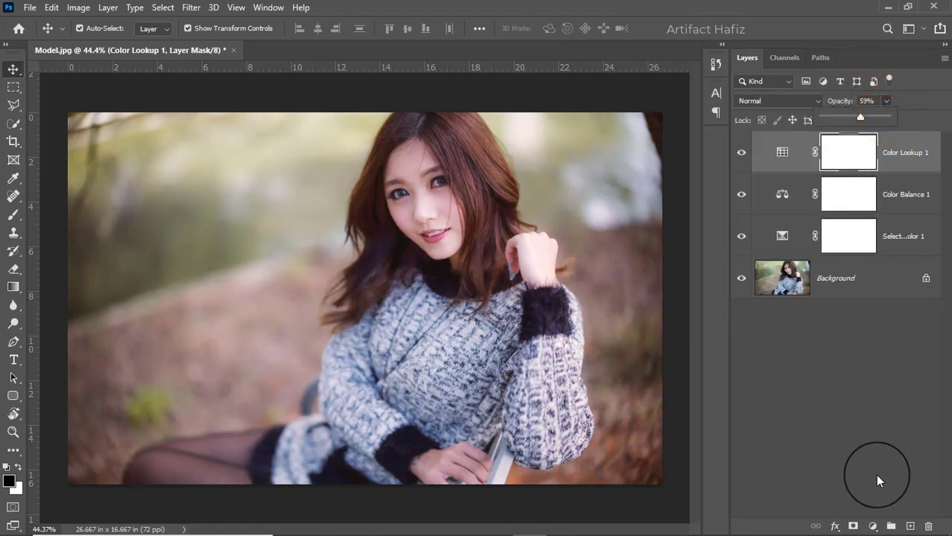
Step: Add a Curves adjustment layer with a slightly lowered point in the shadows and a slightly raised point in the highlights
{"action": "left_click", "coordinate": [873, 525]}
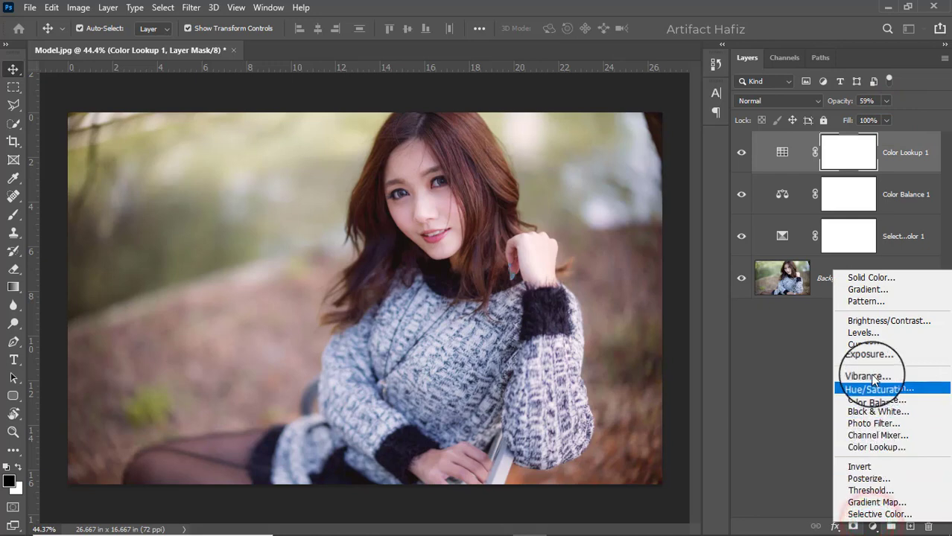
{"action": "left_click", "coordinate": [870, 345]}
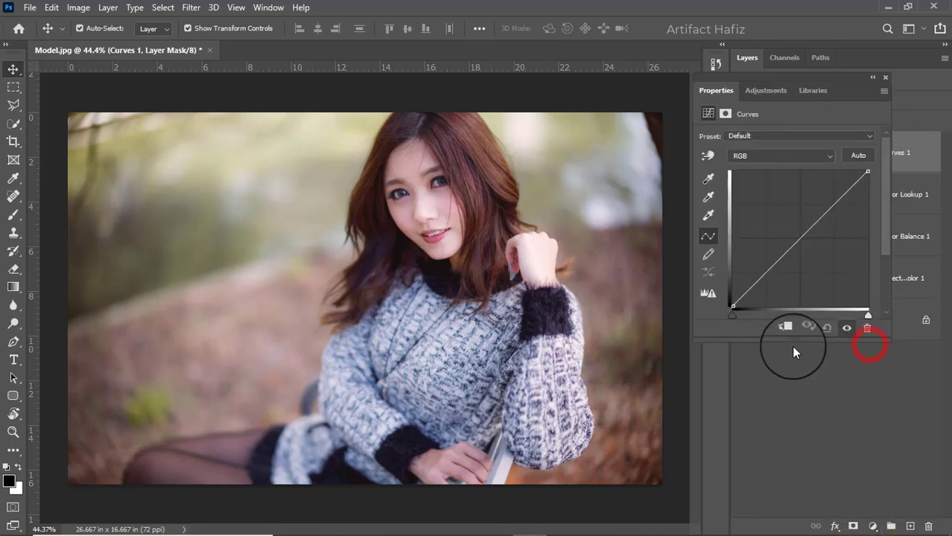
{"action": "left_click", "coordinate": [768, 274]}
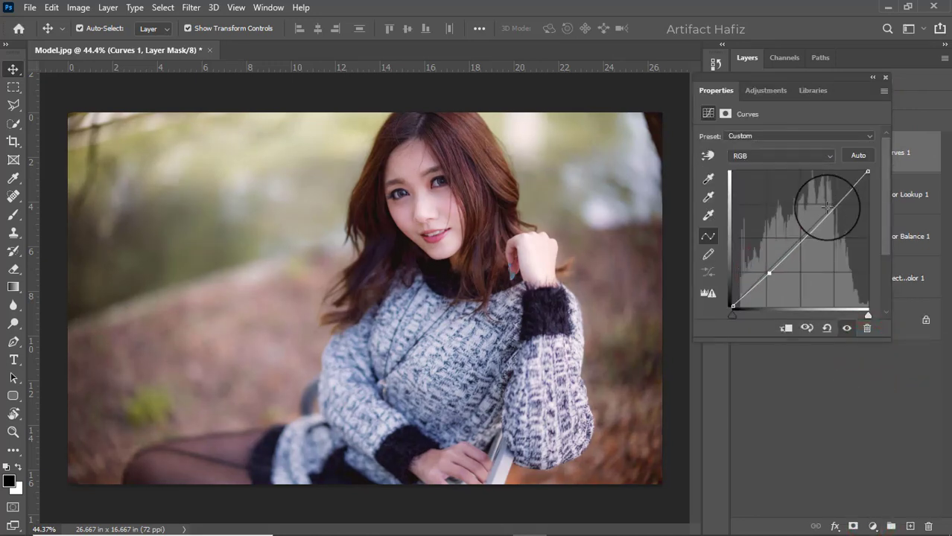
{"action": "left_click_drag", "start_coordinate": [835, 206], "coordinate": [838, 201]}
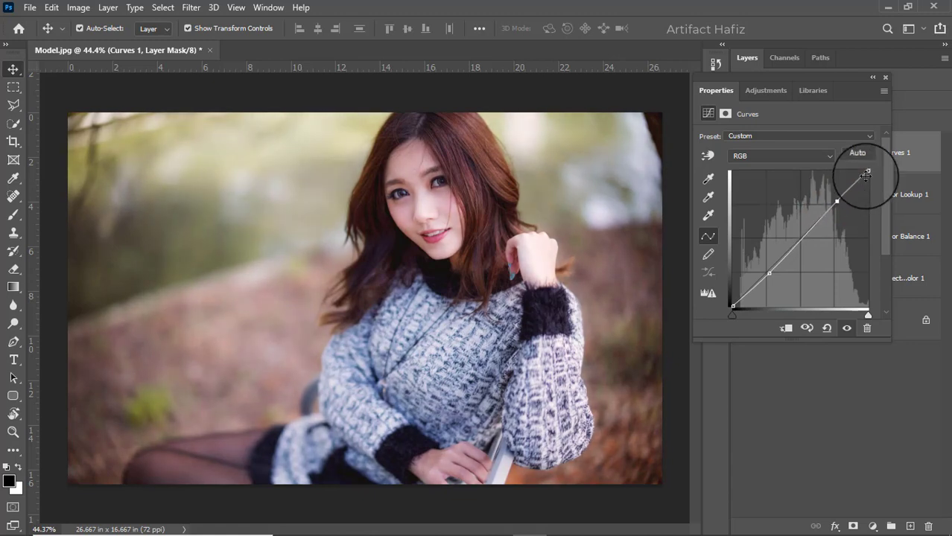
{"action": "left_click", "coordinate": [835, 201]}
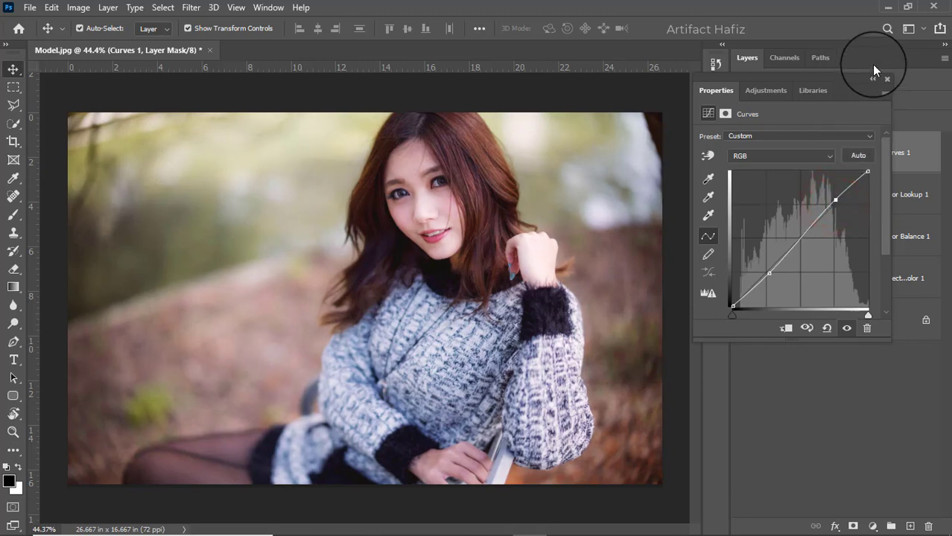
{"action": "left_click", "coordinate": [885, 77]}
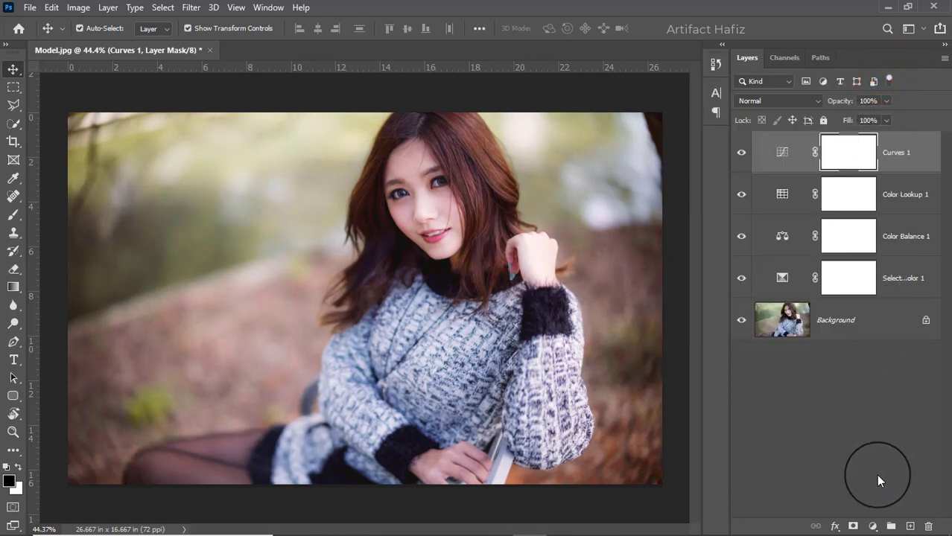
Step: Add a Levels adjustment layer with the black input level at 4 and the white input level at 246
{"action": "left_click", "coordinate": [873, 526]}
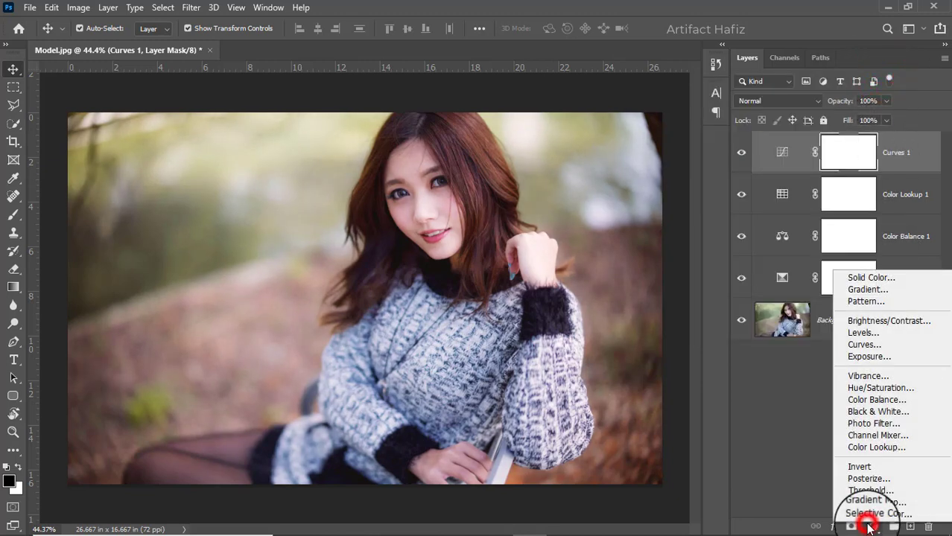
{"action": "left_click", "coordinate": [852, 331]}
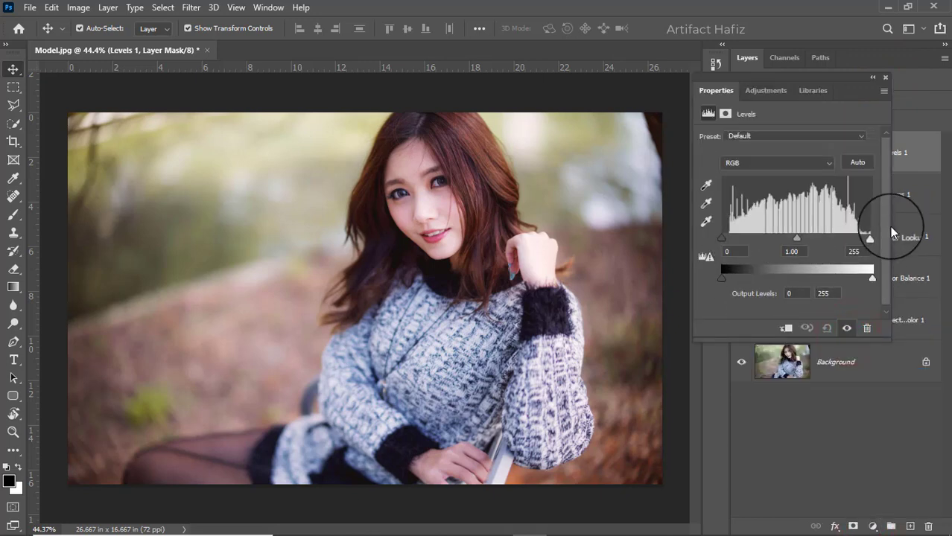
{"action": "left_click_drag", "start_coordinate": [870, 238], "coordinate": [865, 238]}
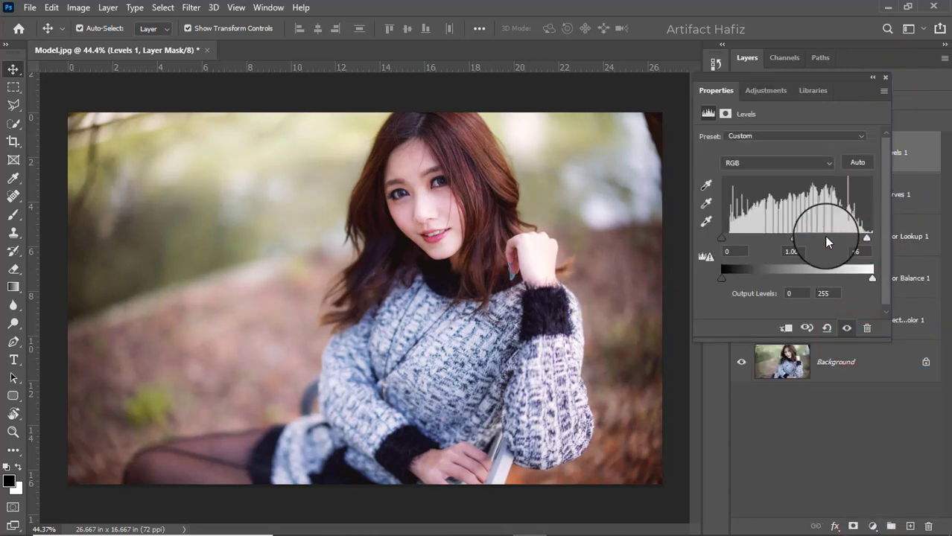
{"action": "left_click_drag", "start_coordinate": [722, 237], "coordinate": [723, 236]}
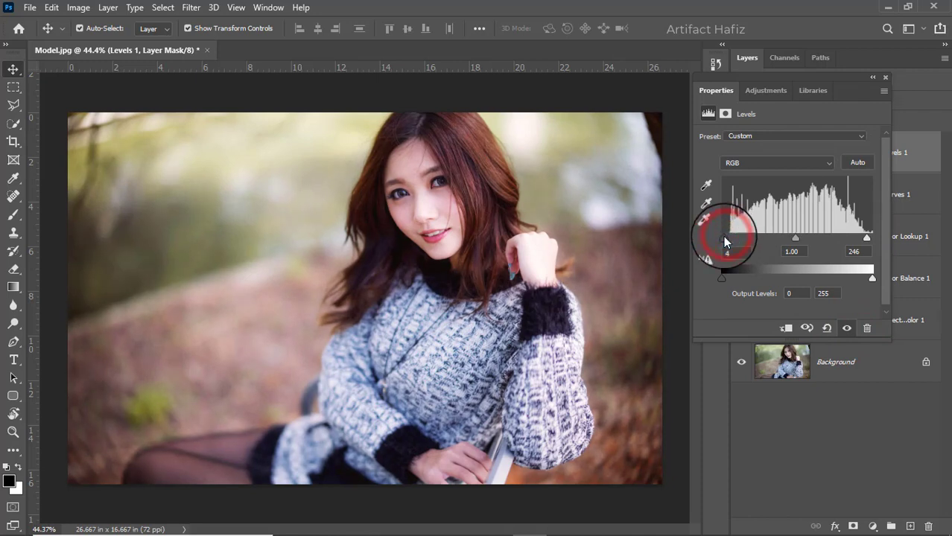
{"action": "left_click", "coordinate": [883, 78]}
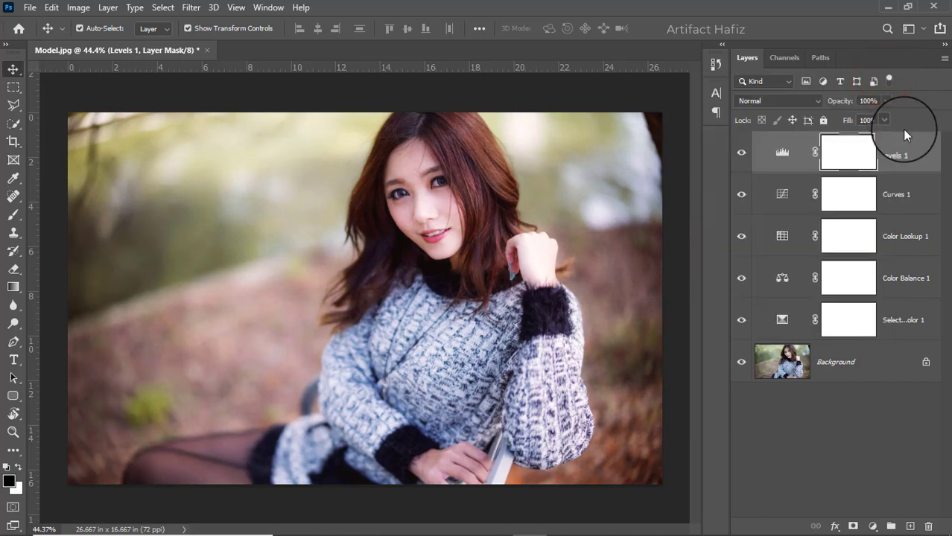
Step: Stamp all visible layers into a new merged layer on top and convert it for smart filters
{"action": "key", "text": "ctrl+alt+shift+e"}
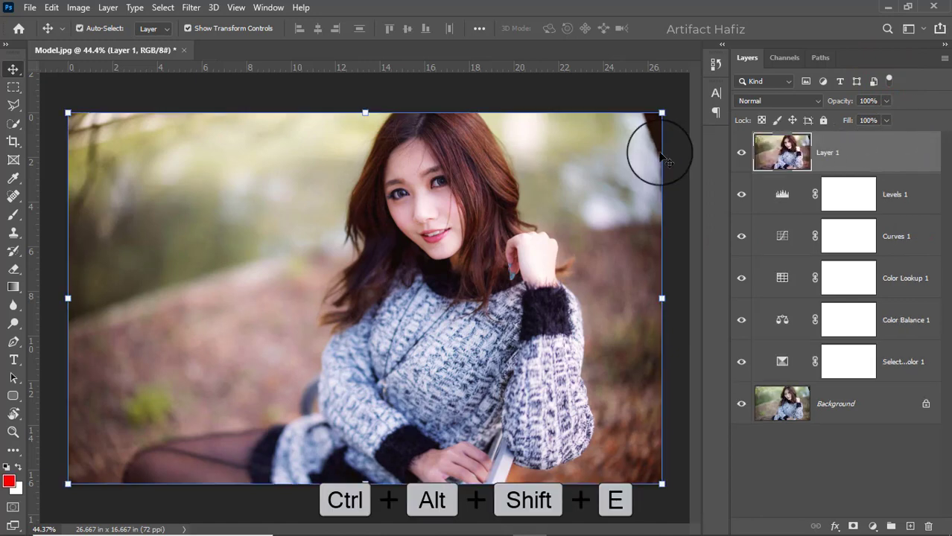
{"action": "left_click", "coordinate": [190, 8]}
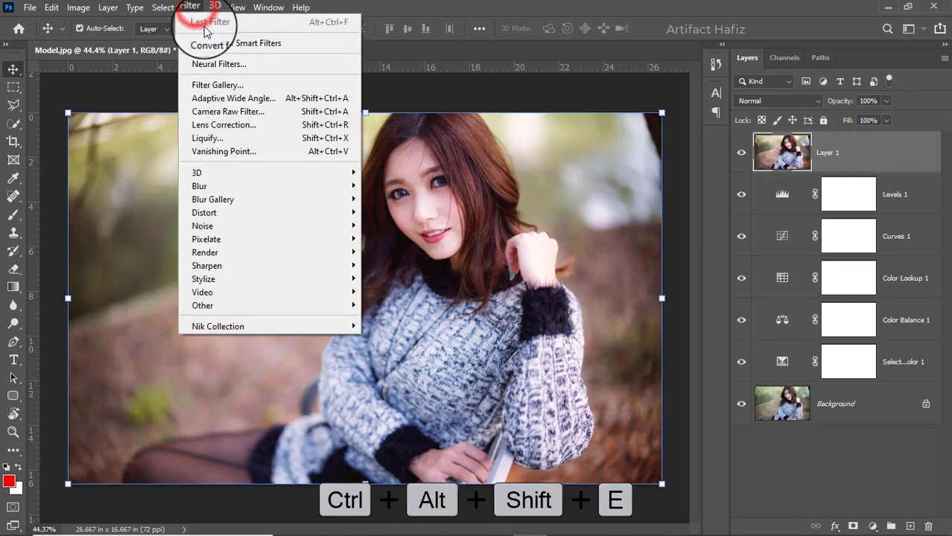
{"action": "left_click", "coordinate": [209, 42]}
Step: Apply the Camera Raw filter to the merged layer, setting Exposure to -0.20, Highlights to -49 and Whites to +30
{"action": "left_click", "coordinate": [195, 8]}
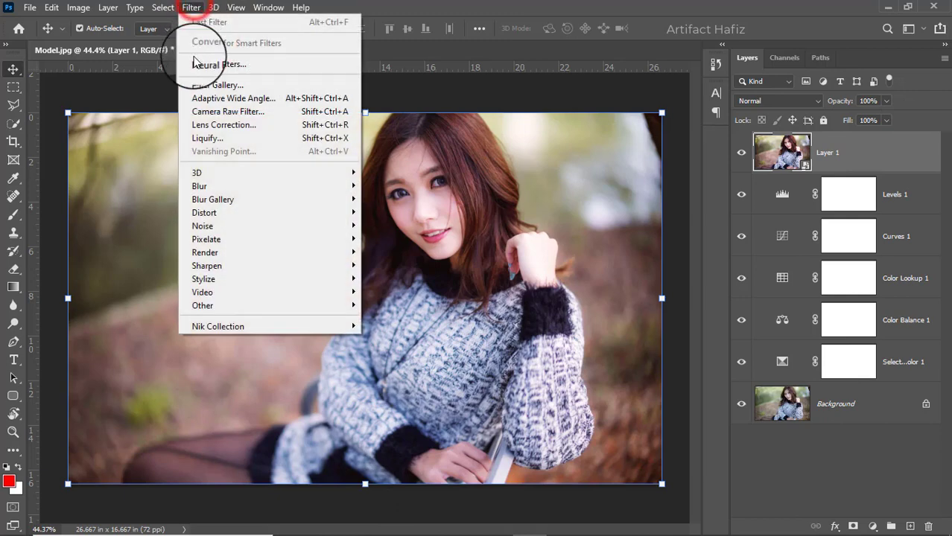
{"action": "left_click", "coordinate": [211, 114]}
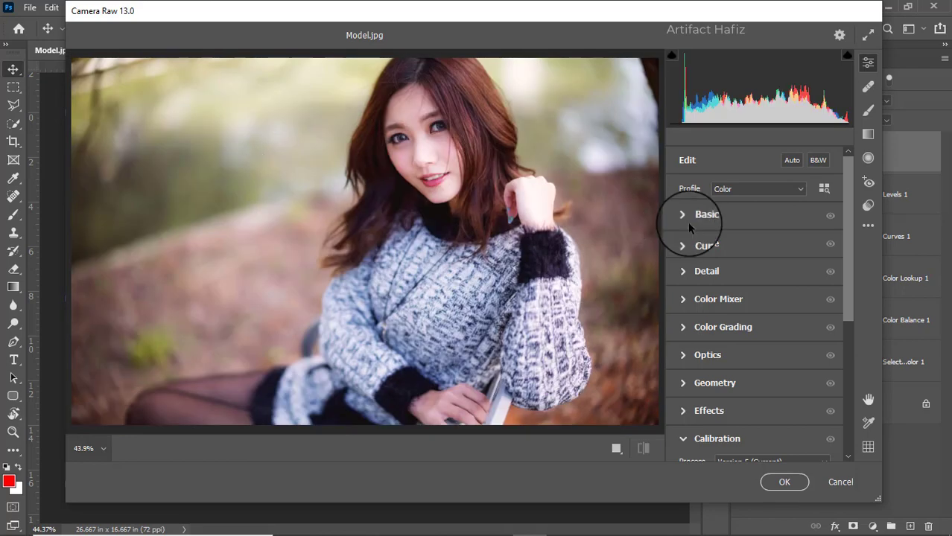
{"action": "left_click", "coordinate": [683, 215]}
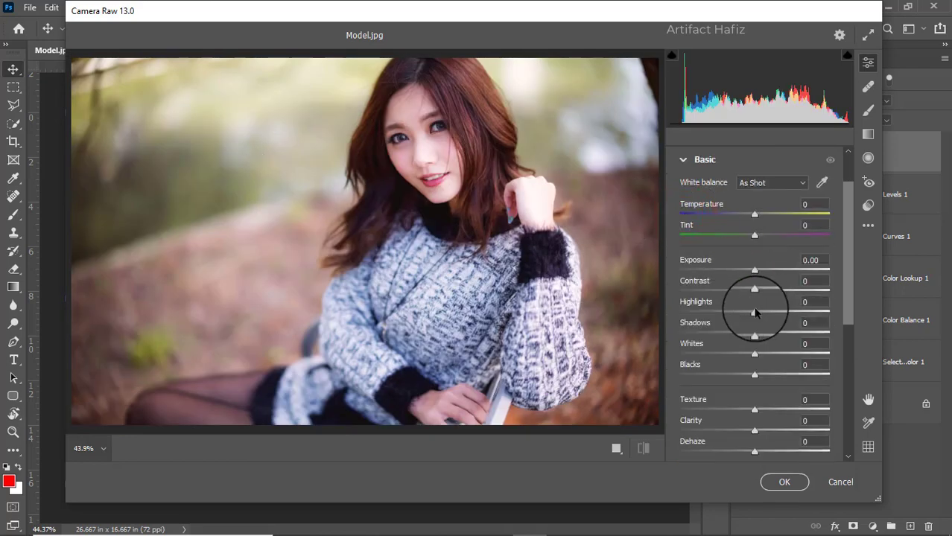
{"action": "left_click_drag", "start_coordinate": [754, 312], "coordinate": [735, 313]}
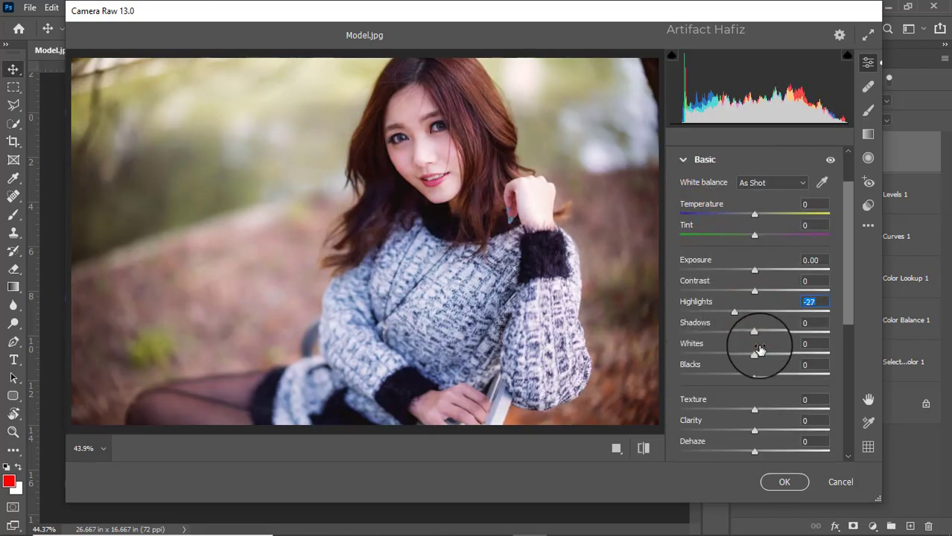
{"action": "left_click_drag", "start_coordinate": [754, 355], "coordinate": [778, 355]}
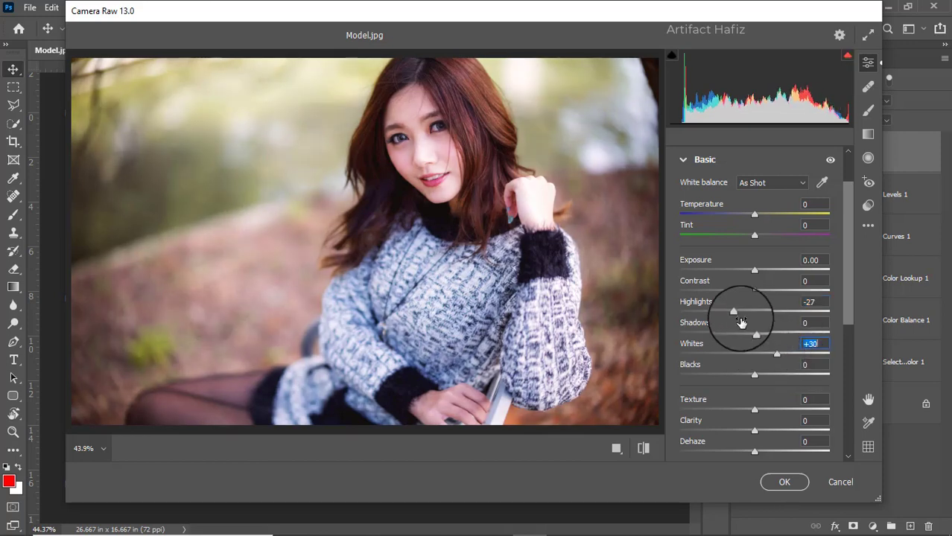
{"action": "mouse_move", "coordinate": [735, 312]}
{"action": "left_mouse_down"}
{"action": "mouse_move", "coordinate": [689, 313]}
{"action": "mouse_move", "coordinate": [727, 313]}
{"action": "mouse_move", "coordinate": [718, 314]}
{"action": "left_mouse_up"}
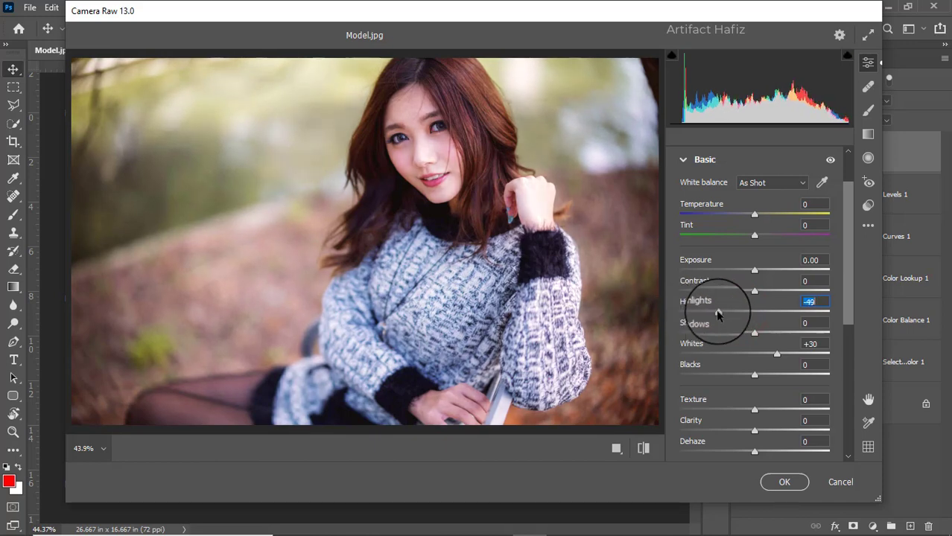
{"action": "left_click_drag", "start_coordinate": [755, 270], "coordinate": [753, 273]}
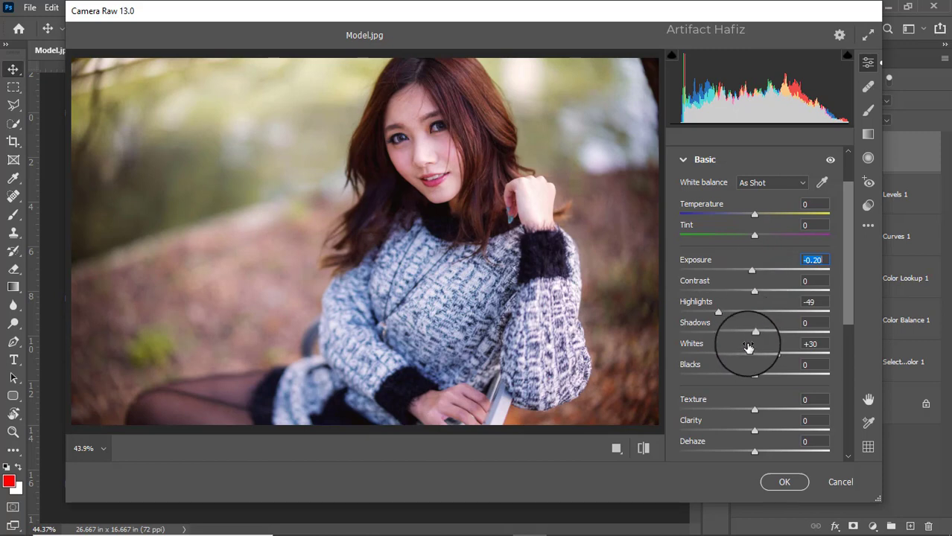
Step: Set Shadows to -10 and Blacks to +26, with Texture at -4 and Clarity at +3
{"action": "mouse_move", "coordinate": [751, 332]}
{"action": "left_mouse_down"}
{"action": "mouse_move", "coordinate": [721, 334]}
{"action": "mouse_move", "coordinate": [747, 332]}
{"action": "left_mouse_up"}
{"action": "left_click", "coordinate": [755, 375]}
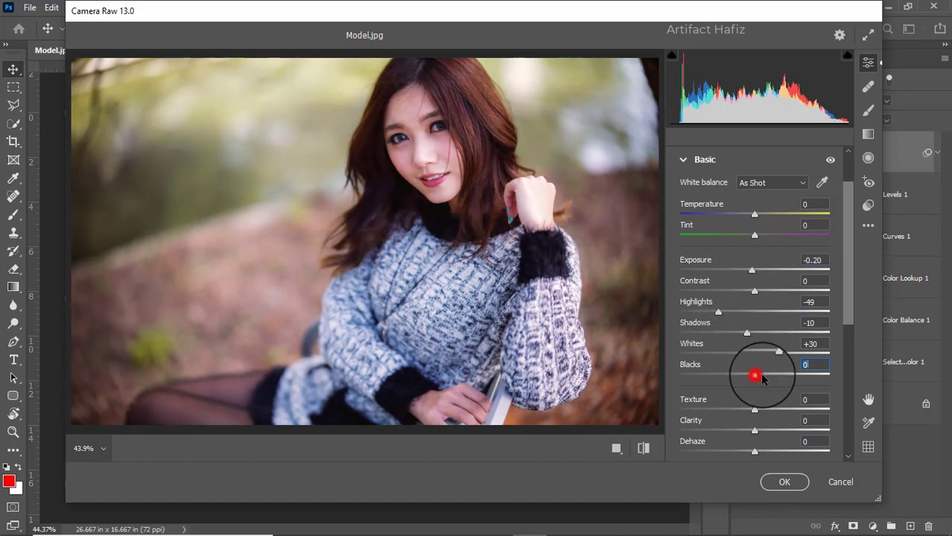
{"action": "left_click_drag", "start_coordinate": [761, 375], "coordinate": [776, 372]}
{"action": "scroll", "coordinate": [786, 324], "scroll_direction": "down", "scroll_amount": 3}
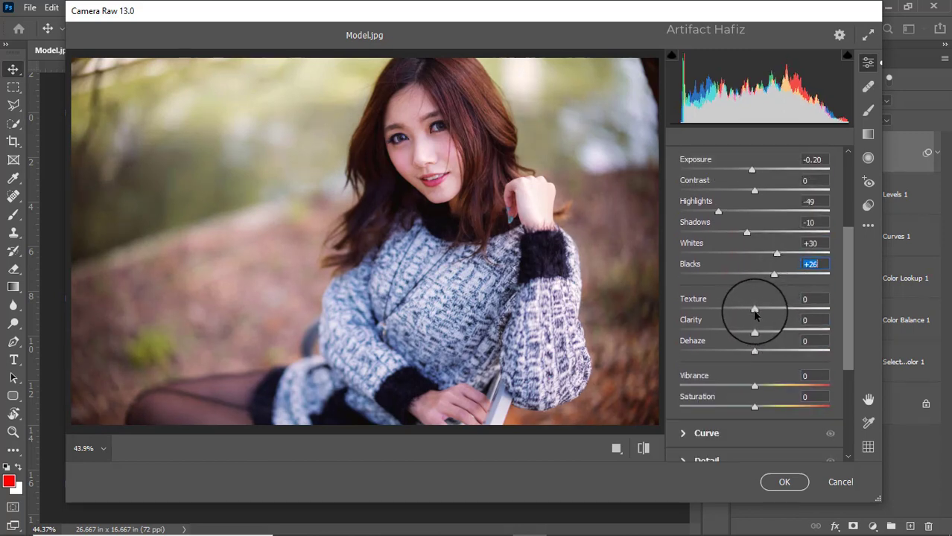
{"action": "left_click_drag", "start_coordinate": [754, 314], "coordinate": [756, 333]}
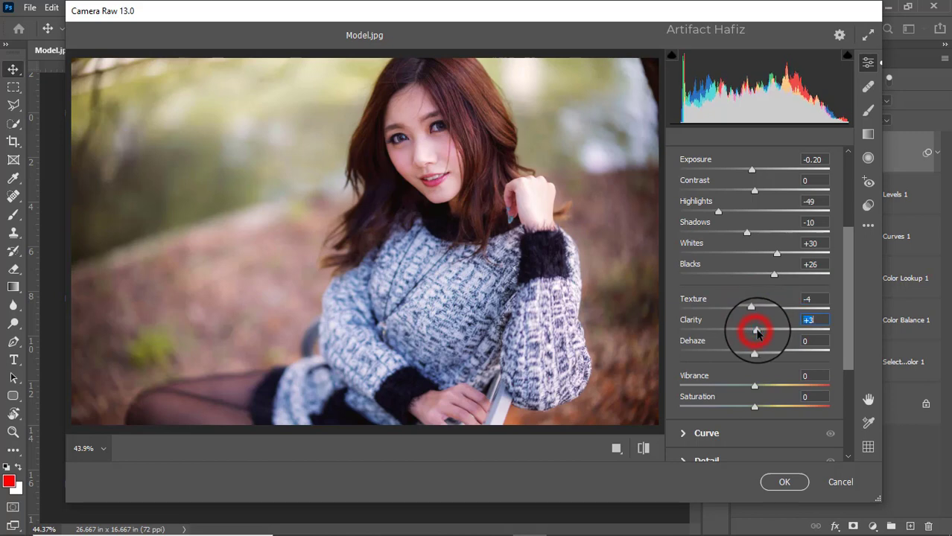
Step: Move the black point of the composite point curve to input 7, output 0
{"action": "scroll", "coordinate": [769, 333], "scroll_direction": "down", "scroll_amount": 5}
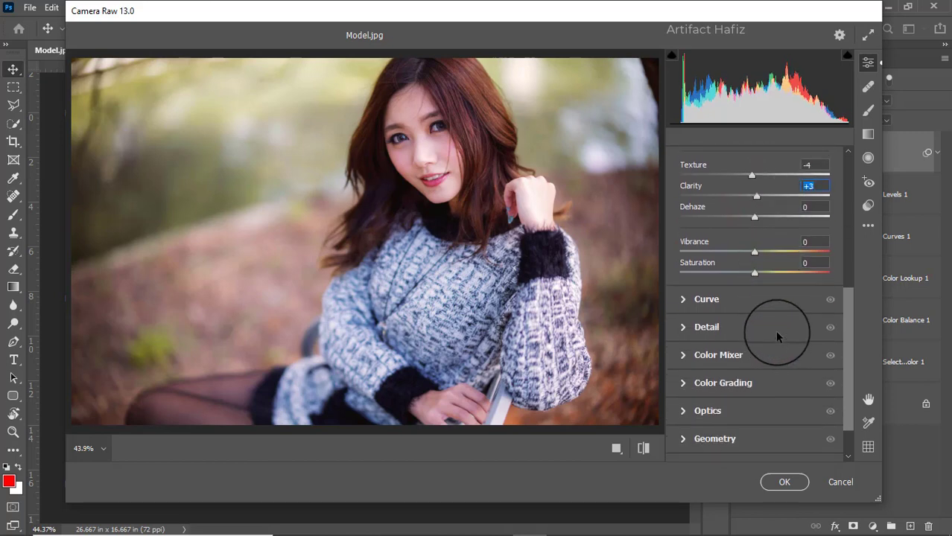
{"action": "scroll", "coordinate": [777, 336], "scroll_direction": "down", "scroll_amount": 1}
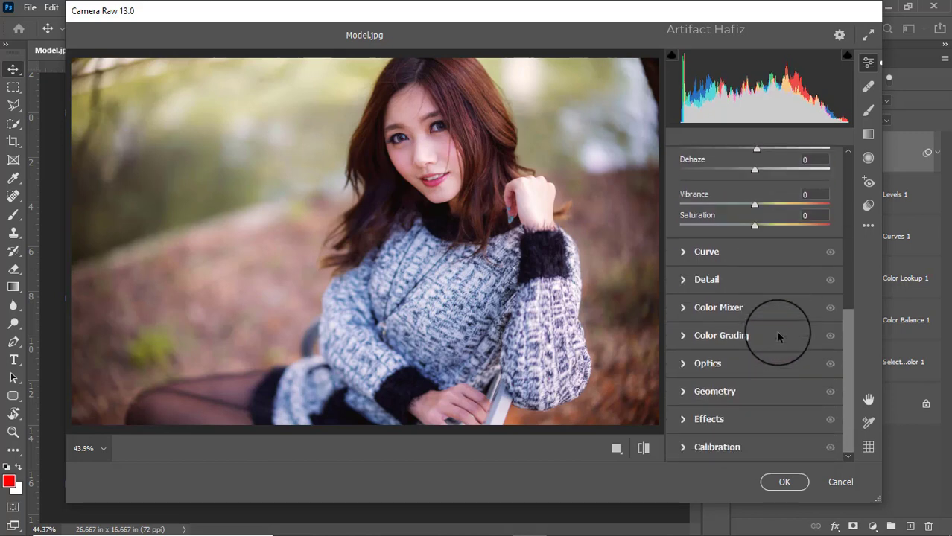
{"action": "left_click", "coordinate": [683, 252]}
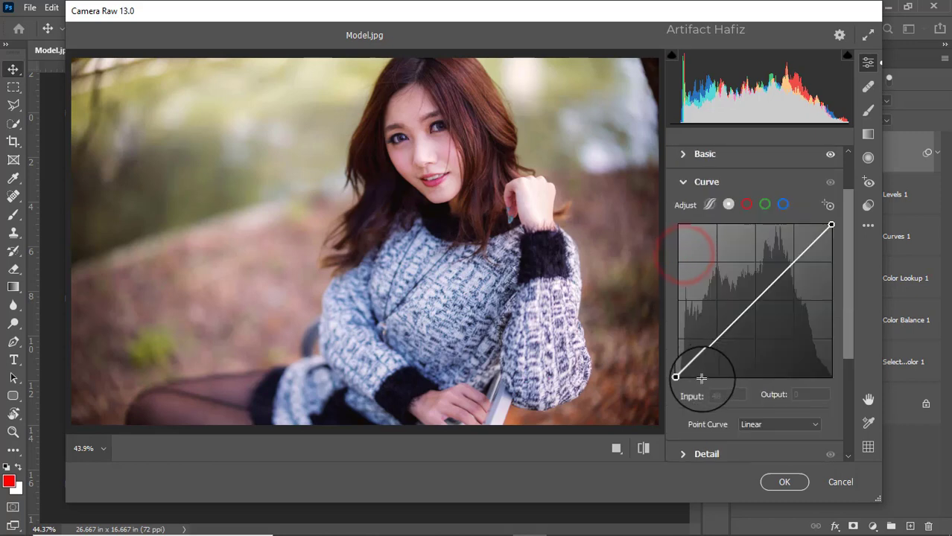
{"action": "left_click_drag", "start_coordinate": [676, 377], "coordinate": [682, 377]}
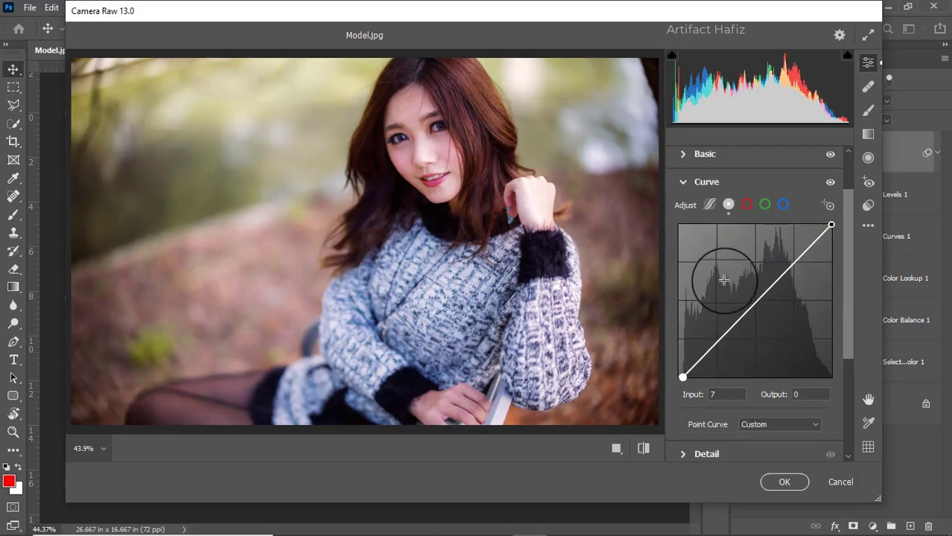
Step: Nudge the red curve's black point slightly inward along the input axis, and check the green and blue channel curves
{"action": "left_click", "coordinate": [747, 205]}
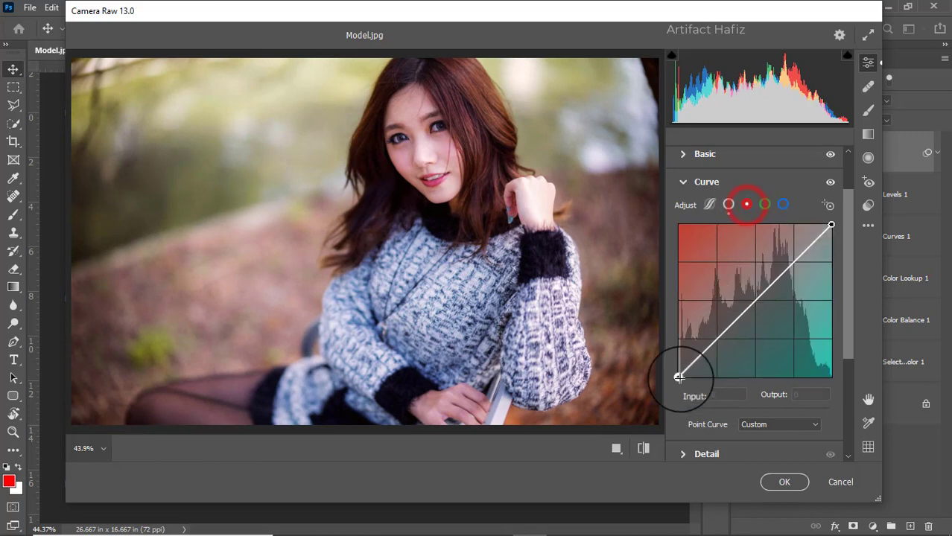
{"action": "left_click_drag", "start_coordinate": [678, 377], "coordinate": [676, 376]}
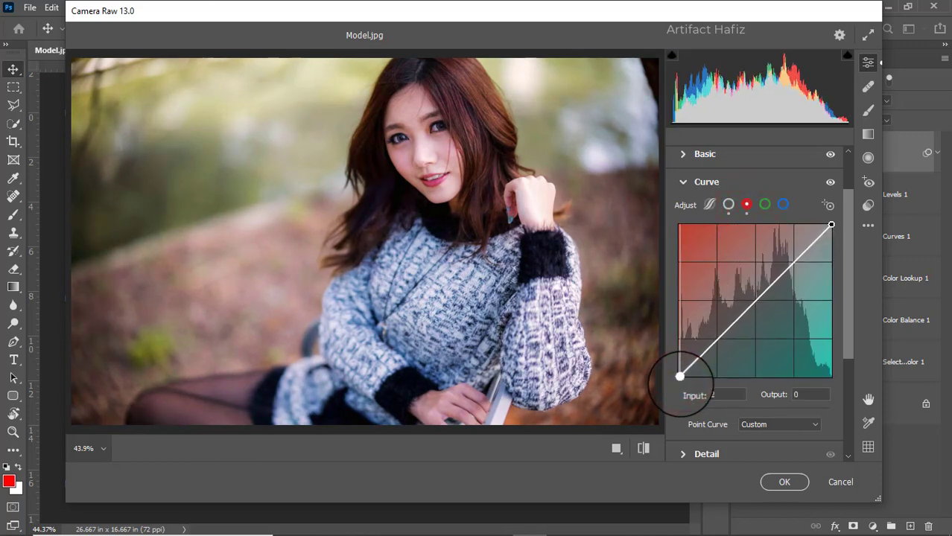
{"action": "left_click", "coordinate": [764, 204]}
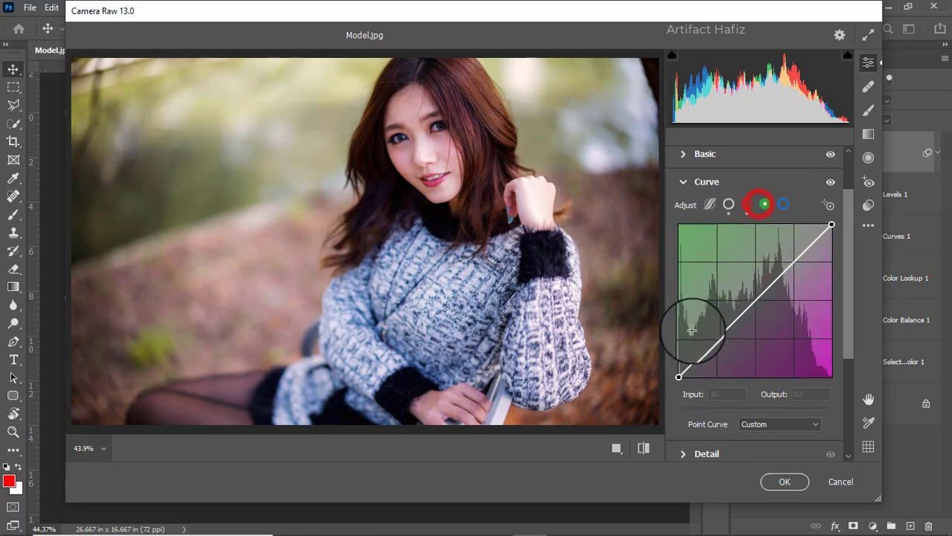
{"action": "left_click_drag", "start_coordinate": [679, 377], "coordinate": [678, 377]}
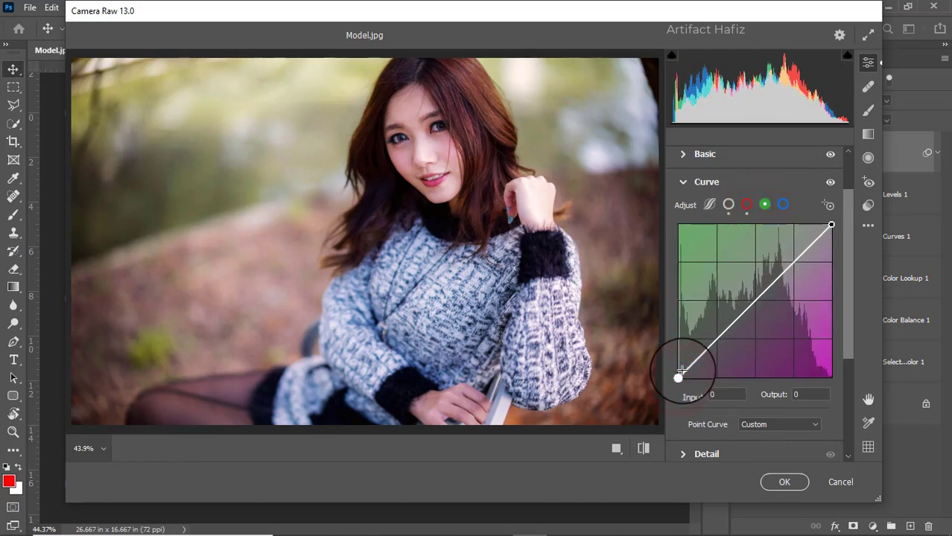
{"action": "left_click", "coordinate": [785, 205]}
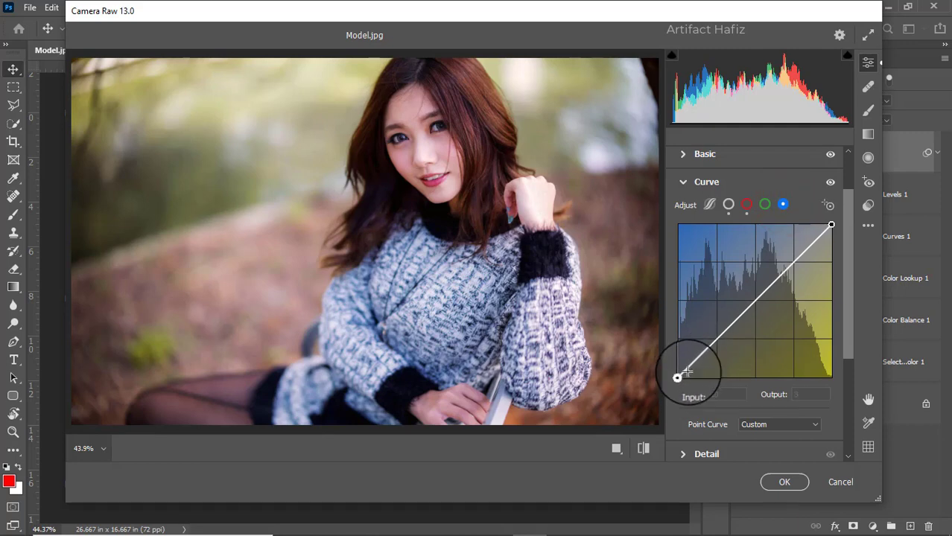
Step: Set the Detail adjustments to Sharpening 108 and Noise Reduction 21
{"action": "scroll", "coordinate": [726, 326], "scroll_direction": "down", "scroll_amount": 1}
{"action": "left_click", "coordinate": [682, 353]}
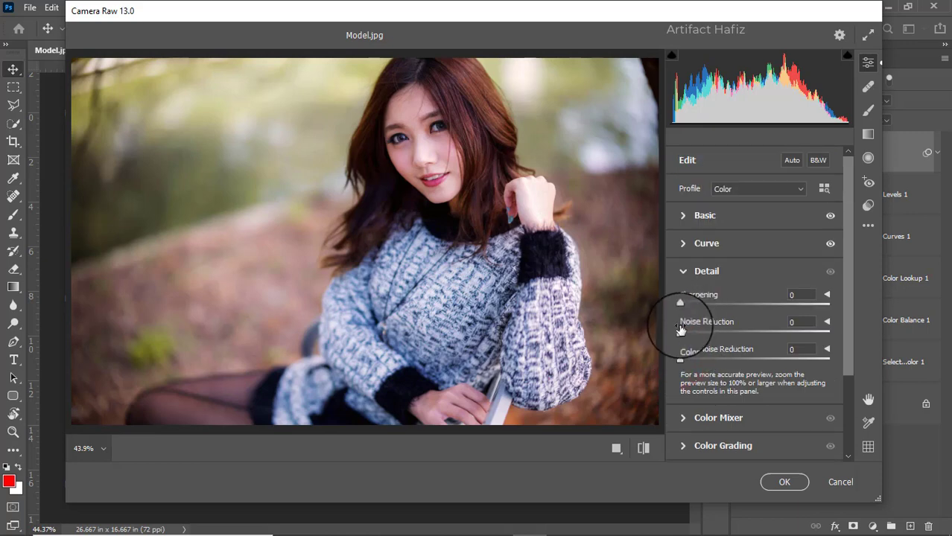
{"action": "left_click_drag", "start_coordinate": [680, 303], "coordinate": [791, 307]}
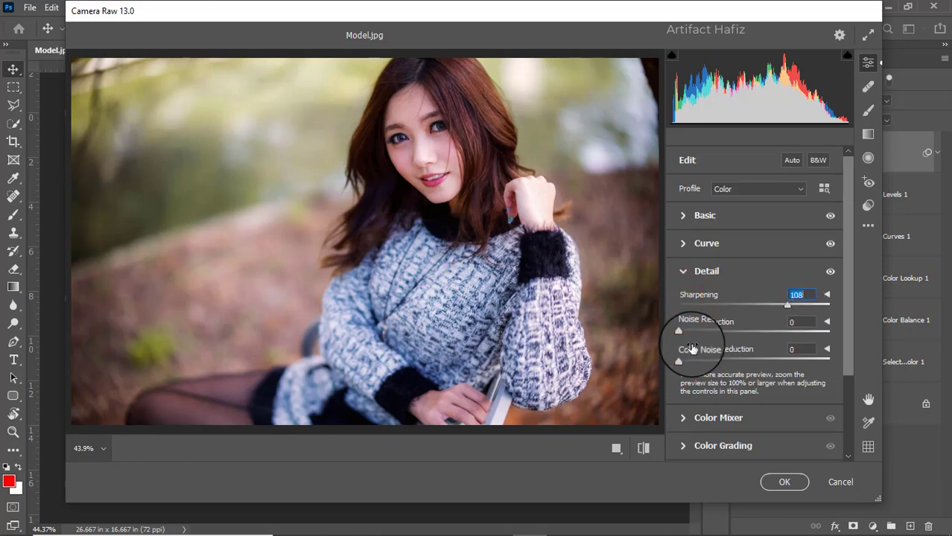
{"action": "left_click_drag", "start_coordinate": [680, 333], "coordinate": [710, 337]}
Step: Set the Color Mixer saturation to Reds +2, Oranges +10, Yellows +34, Greens +26, Aquas +11 and Blues +26
{"action": "scroll", "coordinate": [724, 326], "scroll_direction": "down", "scroll_amount": 3}
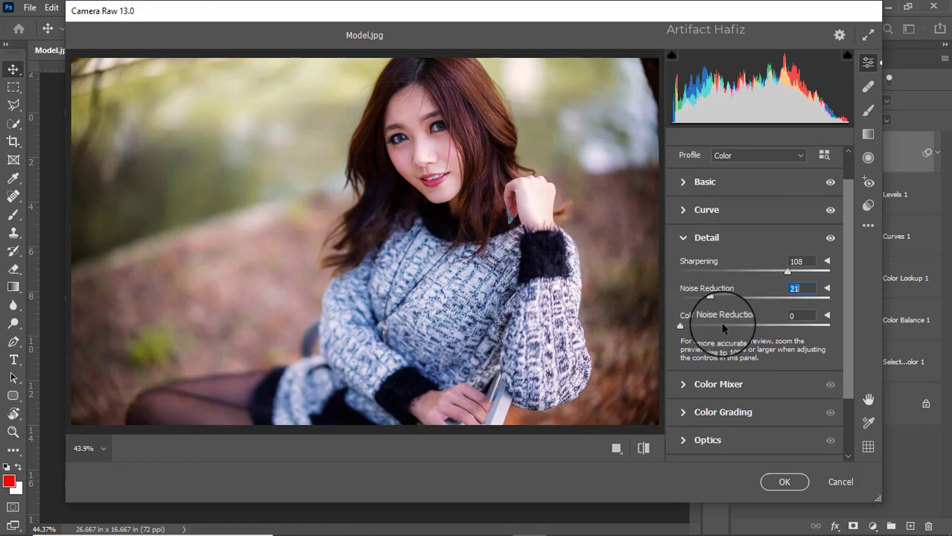
{"action": "left_click", "coordinate": [683, 307]}
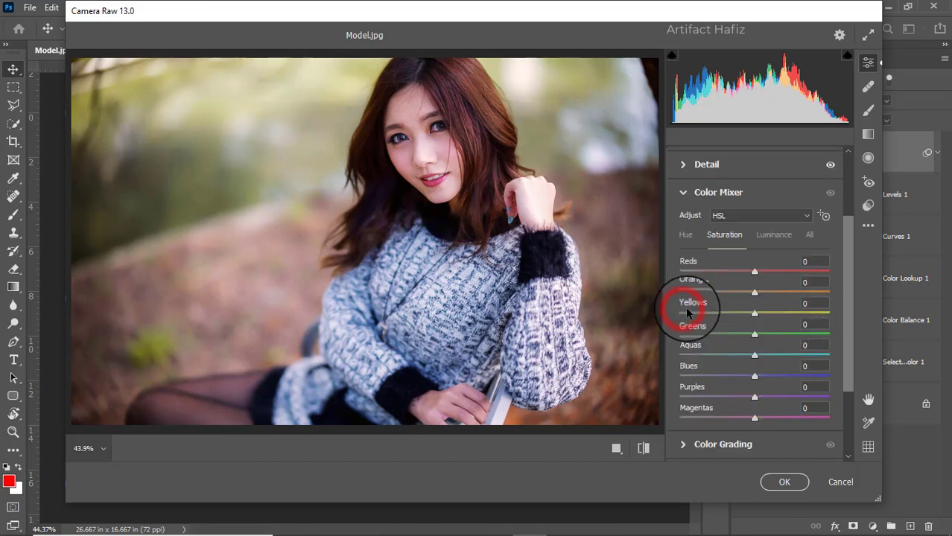
{"action": "left_click", "coordinate": [732, 237]}
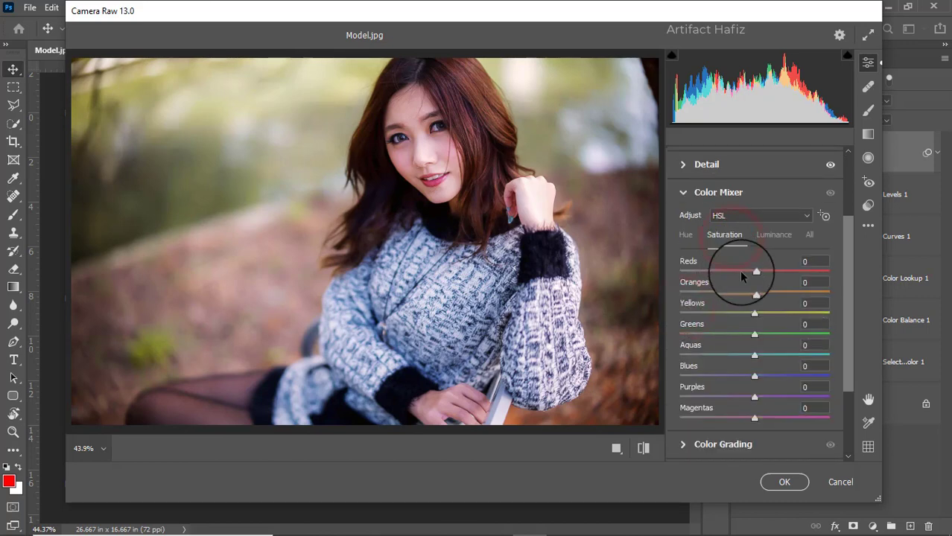
{"action": "left_click_drag", "start_coordinate": [754, 272], "coordinate": [784, 327]}
{"action": "scroll", "coordinate": [756, 328], "scroll_direction": "down", "scroll_amount": 1}
{"action": "left_click_drag", "start_coordinate": [726, 328], "coordinate": [774, 341]}
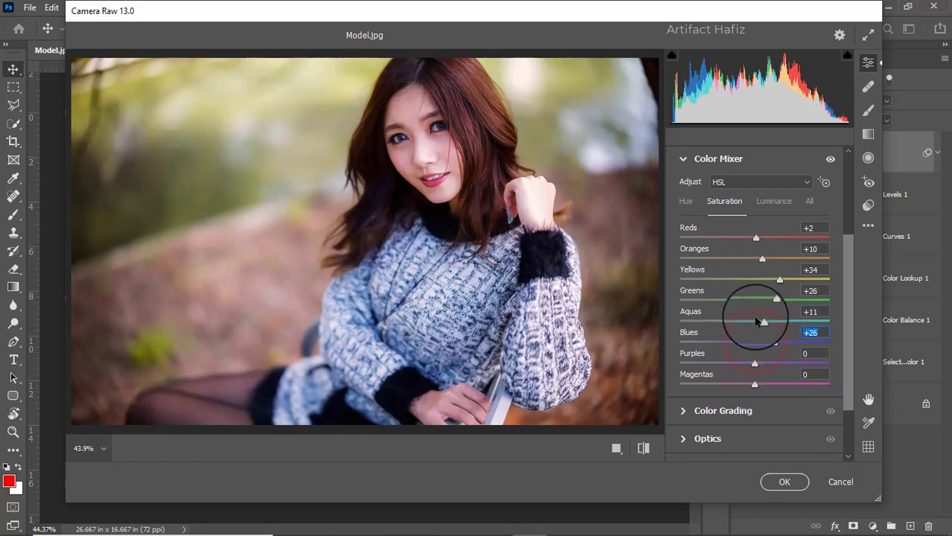
Step: Set the Color Mixer luminance to Reds -9, Oranges -5, Yellows -16 and Greens -21
{"action": "left_click", "coordinate": [774, 201]}
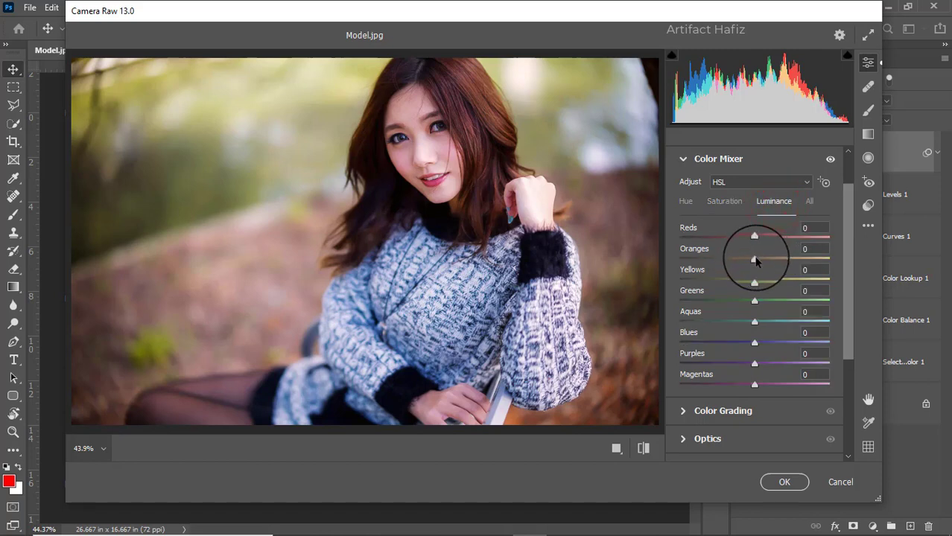
{"action": "mouse_move", "coordinate": [756, 259]}
{"action": "left_mouse_down"}
{"action": "mouse_move", "coordinate": [742, 257]}
{"action": "mouse_move", "coordinate": [772, 256]}
{"action": "mouse_move", "coordinate": [740, 259]}
{"action": "mouse_move", "coordinate": [742, 266]}
{"action": "mouse_move", "coordinate": [770, 261]}
{"action": "mouse_move", "coordinate": [755, 272]}
{"action": "left_mouse_up"}
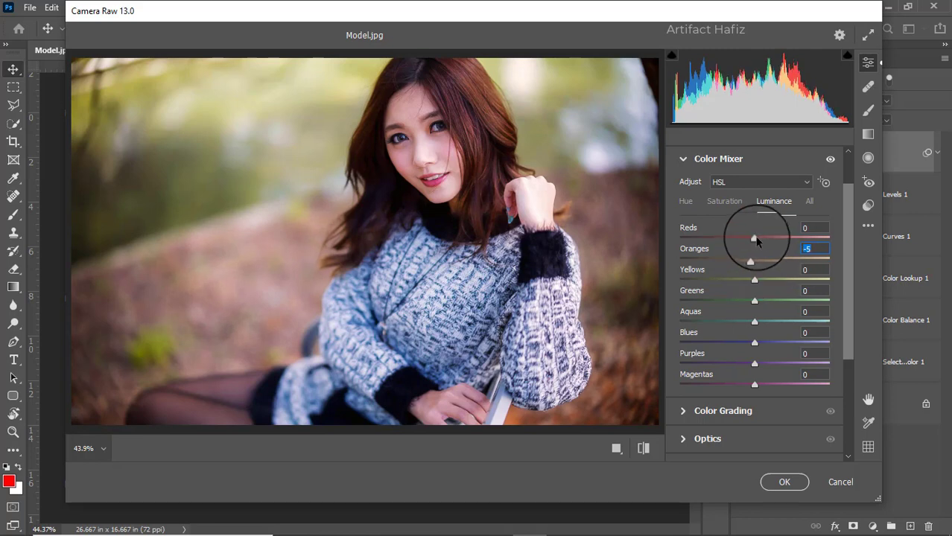
{"action": "left_click_drag", "start_coordinate": [756, 239], "coordinate": [749, 239]}
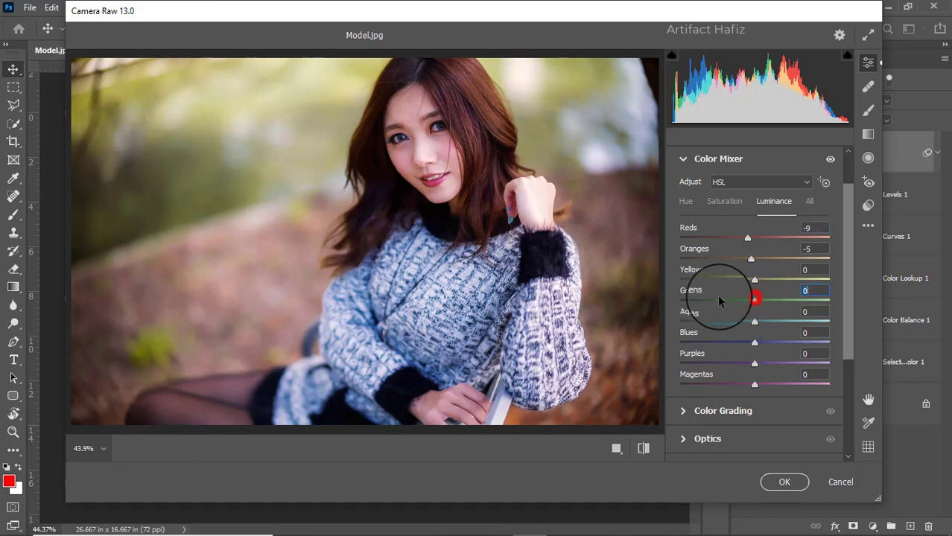
{"action": "left_click_drag", "start_coordinate": [717, 294], "coordinate": [737, 279]}
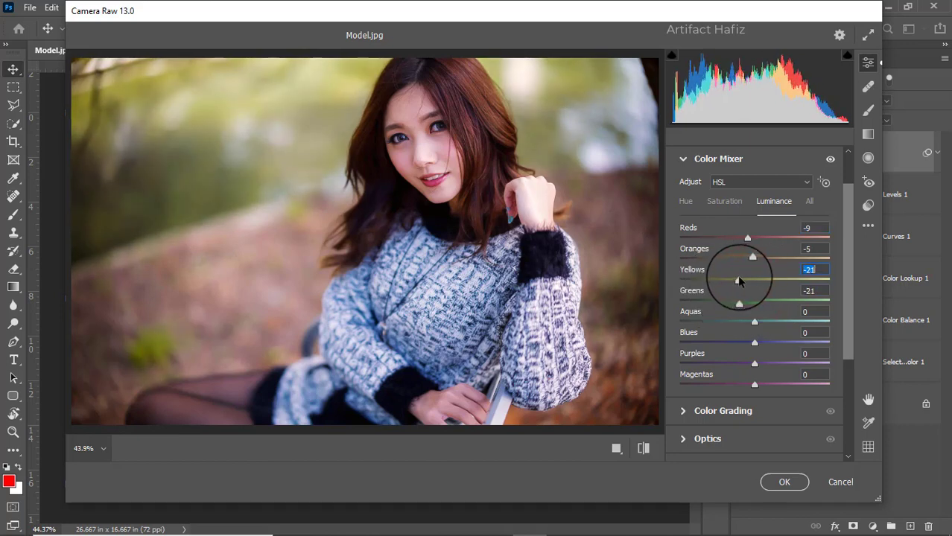
{"action": "left_click_drag", "start_coordinate": [737, 279], "coordinate": [742, 279]}
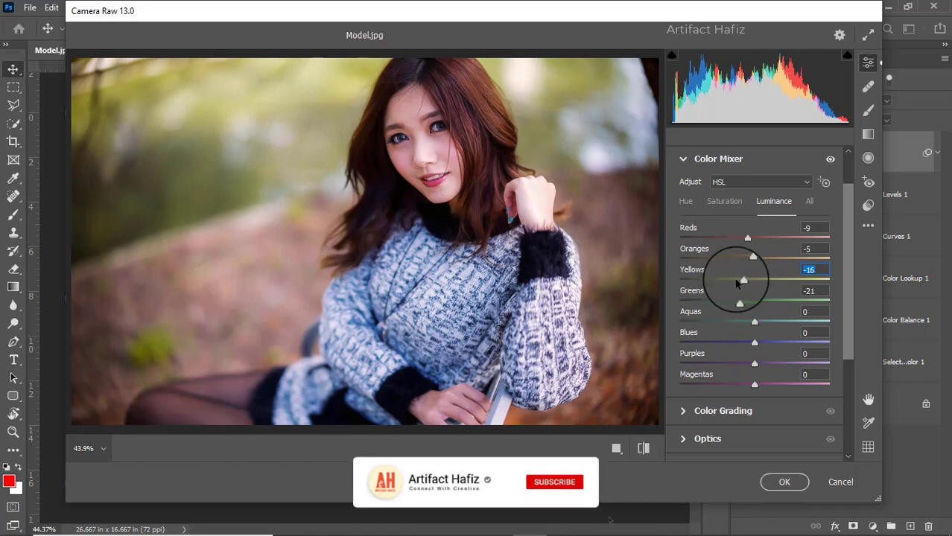
Step: Shift the Color Mixer hue of Yellows to +13 and Greens to +14
{"action": "left_click", "coordinate": [682, 202]}
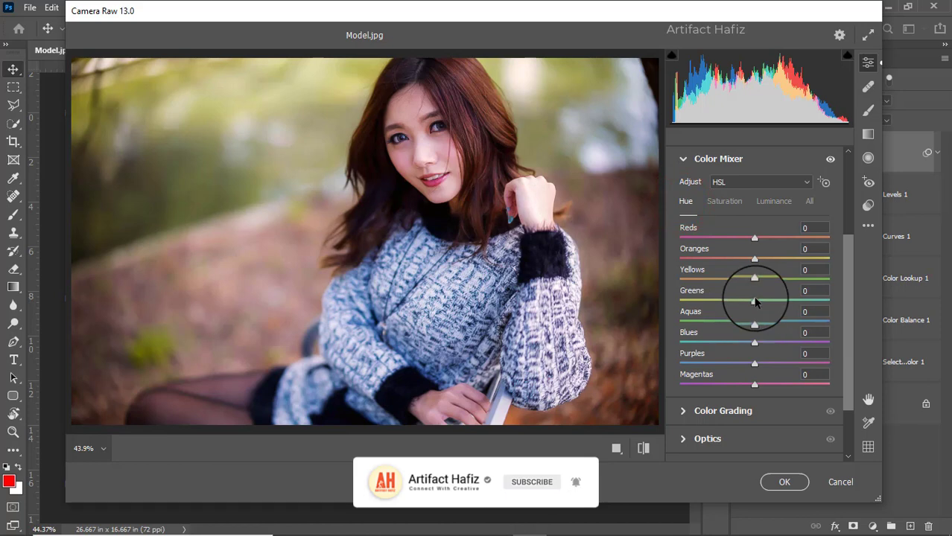
{"action": "mouse_move", "coordinate": [755, 299]}
{"action": "left_mouse_down"}
{"action": "mouse_move", "coordinate": [723, 298]}
{"action": "mouse_move", "coordinate": [778, 301]}
{"action": "mouse_move", "coordinate": [722, 299]}
{"action": "mouse_move", "coordinate": [767, 301]}
{"action": "mouse_move", "coordinate": [813, 280]}
{"action": "mouse_move", "coordinate": [725, 282]}
{"action": "mouse_move", "coordinate": [765, 296]}
{"action": "left_mouse_up"}
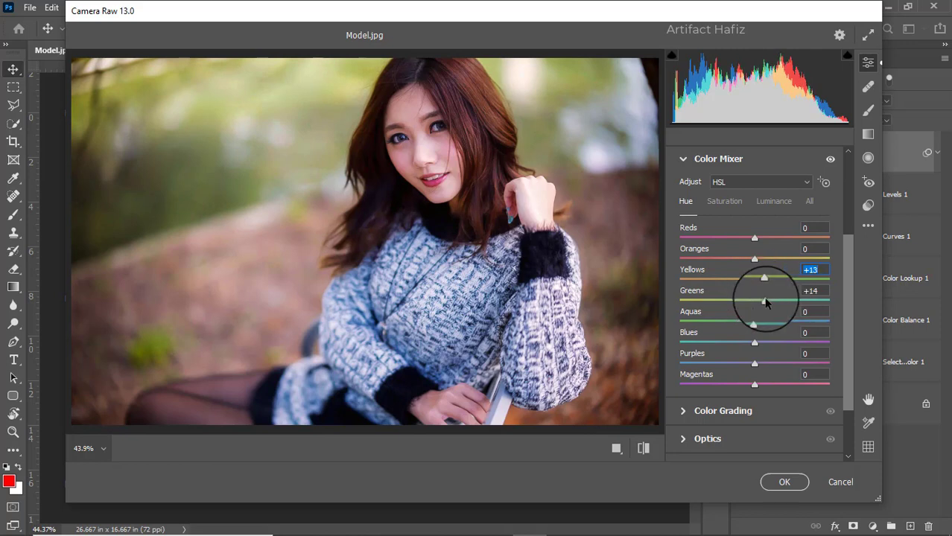
Step: Tint the midtones yellow in Color Grading with hue 56 and saturation 21
{"action": "scroll", "coordinate": [771, 298], "scroll_direction": "down", "scroll_amount": 2}
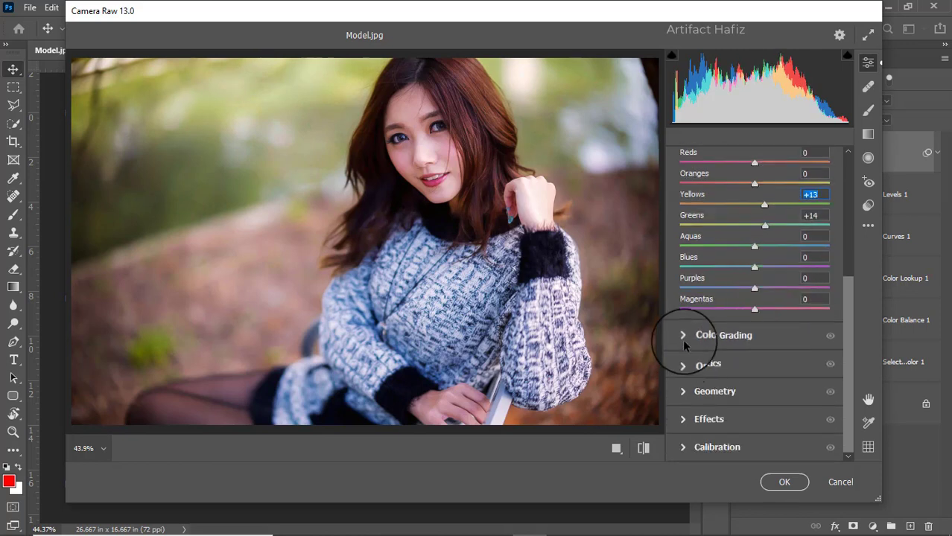
{"action": "left_click", "coordinate": [686, 337]}
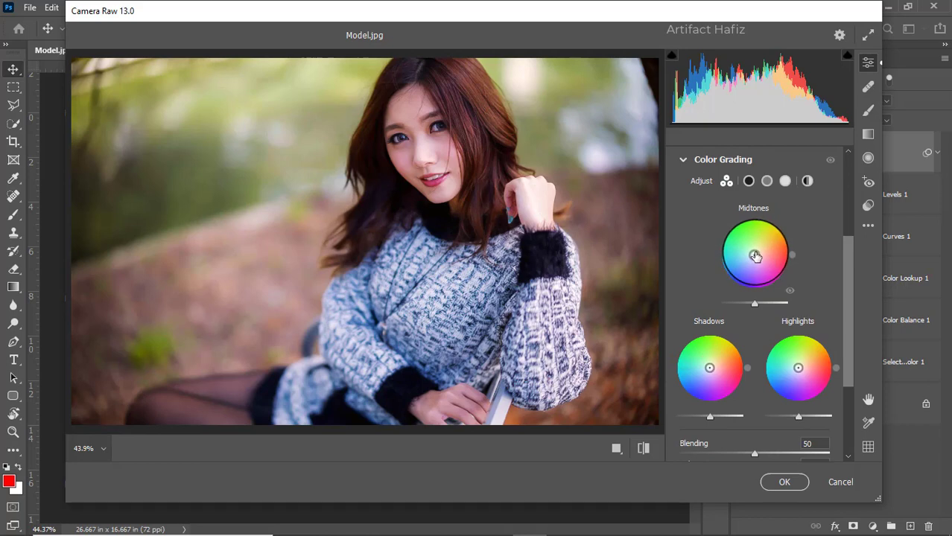
{"action": "left_click_drag", "start_coordinate": [756, 256], "coordinate": [776, 224]}
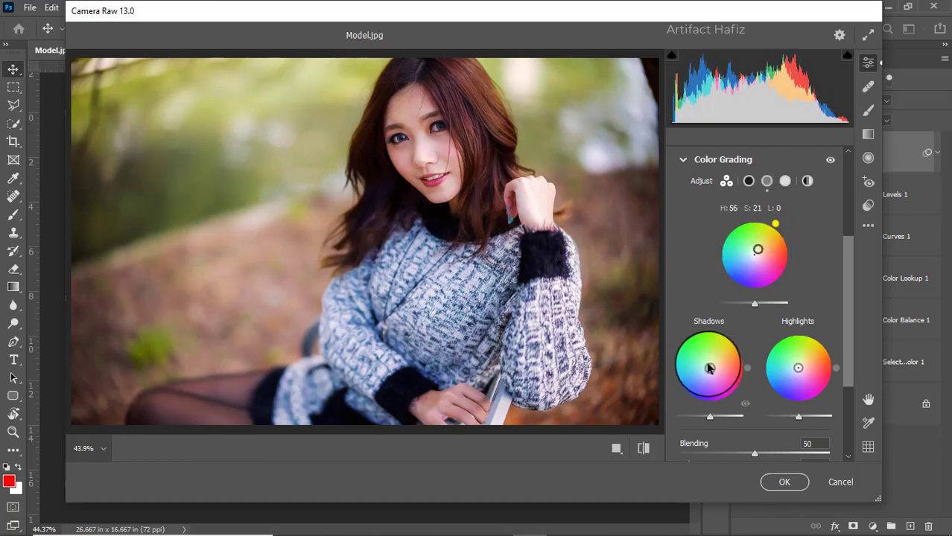
Step: Tint the shadows blue with hue 221 and saturation 21, and the highlights yellow with hue 58 and saturation 22
{"action": "left_click_drag", "start_coordinate": [709, 368], "coordinate": [704, 371]}
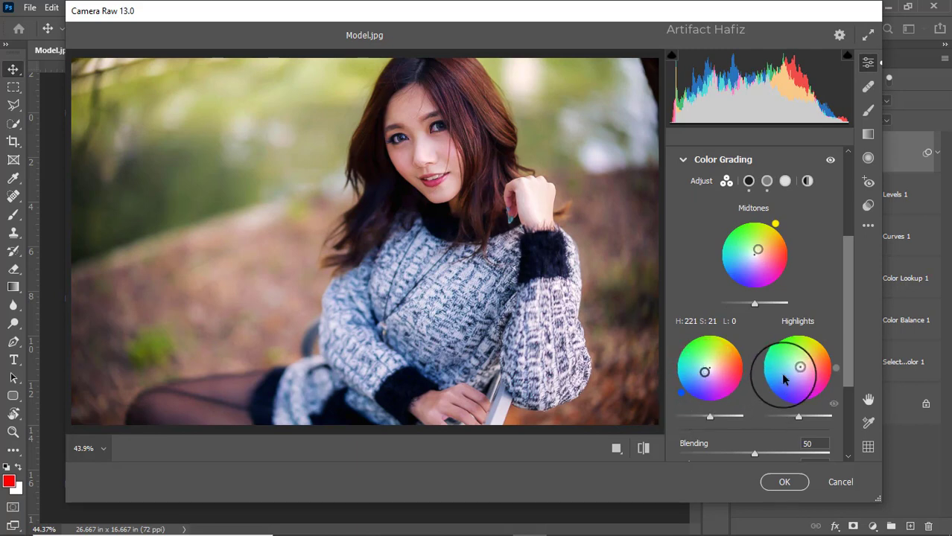
{"action": "left_click_drag", "start_coordinate": [798, 371], "coordinate": [827, 342]}
{"action": "left_click_drag", "start_coordinate": [784, 403], "coordinate": [824, 329]}
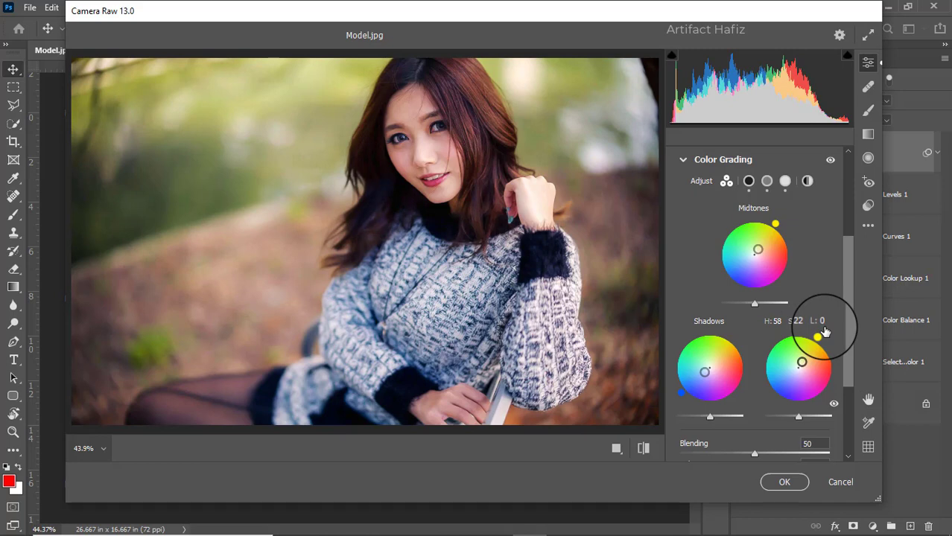
Step: Set the Calibration saturation to Red Primary -3, Green Primary +5 and Blue Primary +5, and apply the Camera Raw filter
{"action": "scroll", "coordinate": [823, 328], "scroll_direction": "down", "scroll_amount": 4}
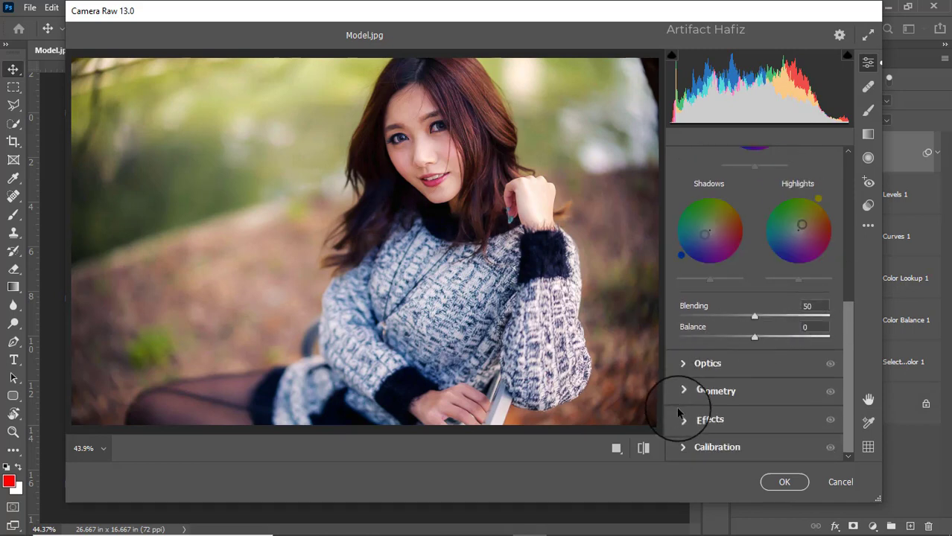
{"action": "left_click", "coordinate": [683, 447]}
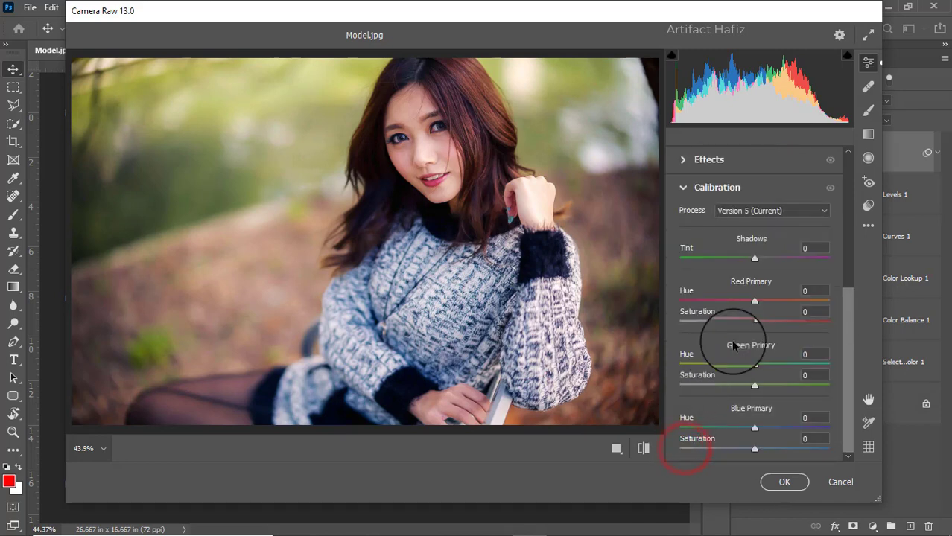
{"action": "left_click_drag", "start_coordinate": [754, 322], "coordinate": [751, 321]}
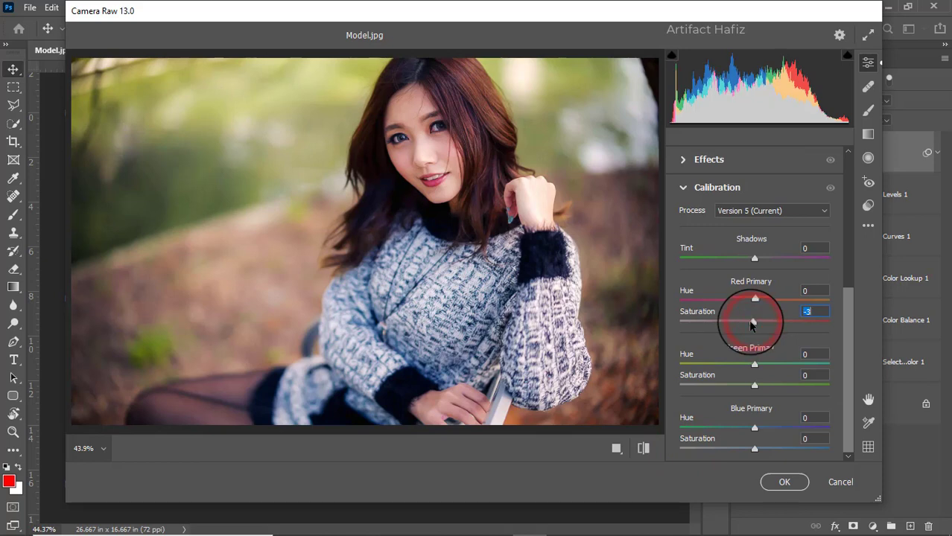
{"action": "left_click_drag", "start_coordinate": [754, 385], "coordinate": [756, 387]}
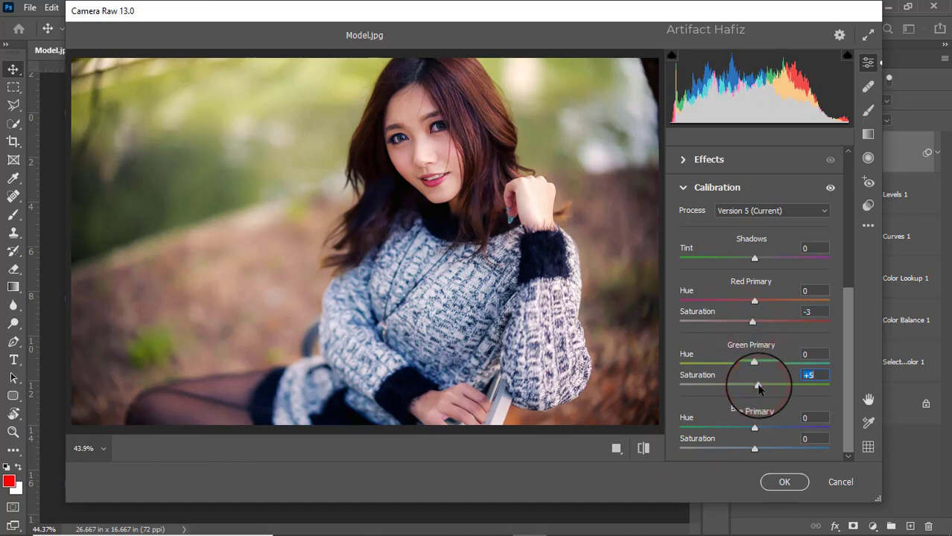
{"action": "left_click", "coordinate": [755, 449]}
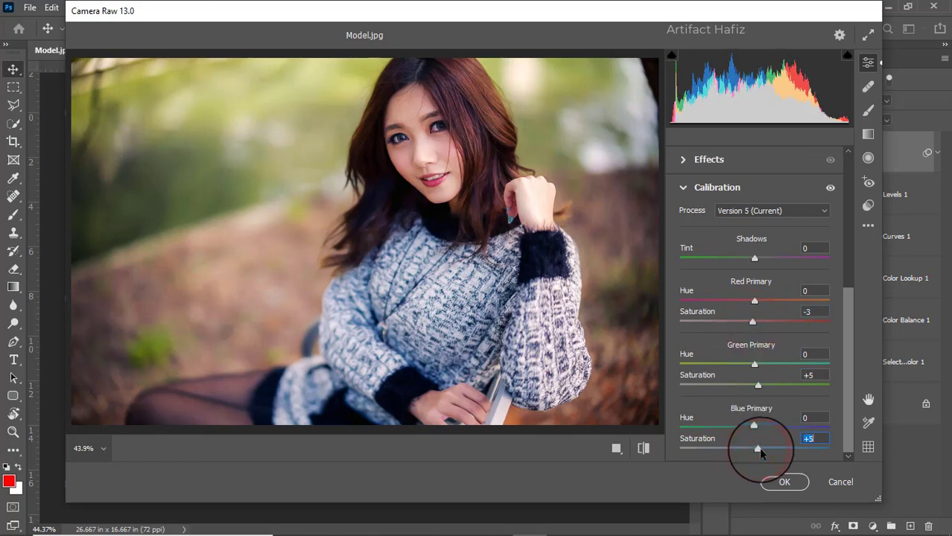
{"action": "left_click", "coordinate": [783, 483]}
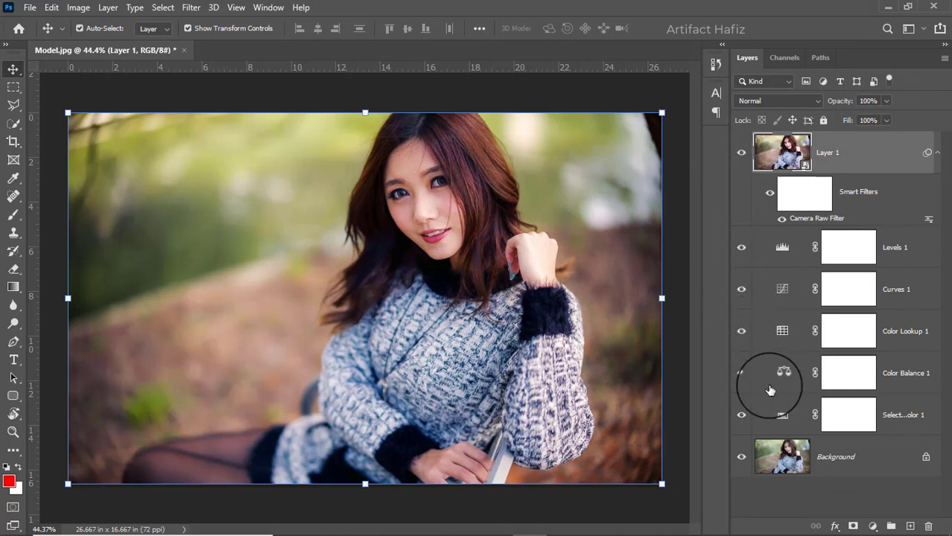
Step: Compare the graded portrait with the original by showing only the Background layer and restoring all layers, twice
{"action": "left_click", "coordinate": [742, 457], "text": "alt"}
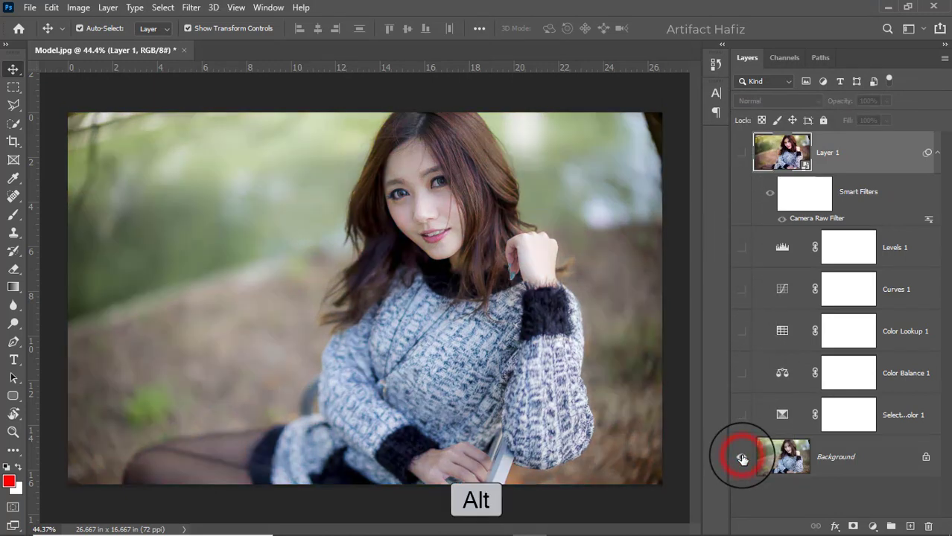
{"action": "left_click", "coordinate": [742, 457], "text": "alt"}
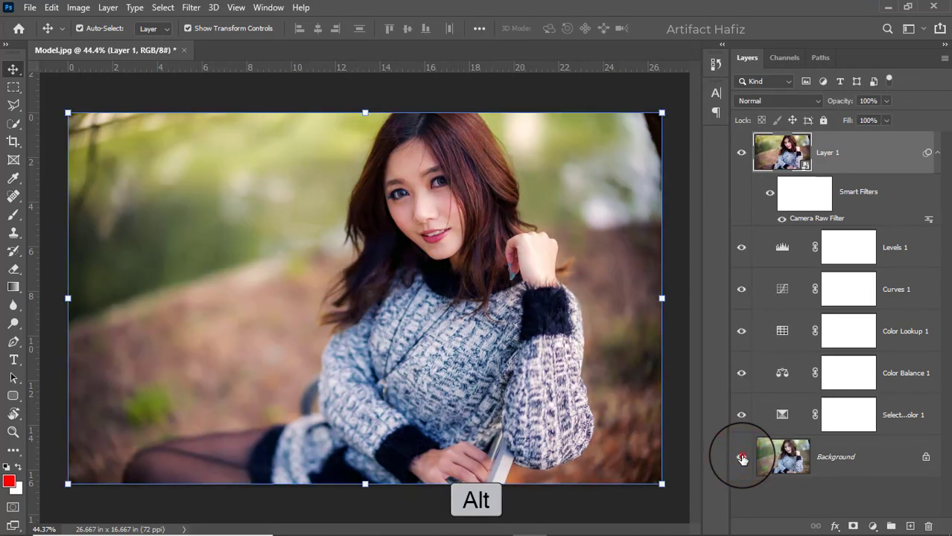
{"action": "left_click", "coordinate": [742, 457], "text": "alt"}
{"action": "left_click", "coordinate": [742, 458], "text": "alt"}
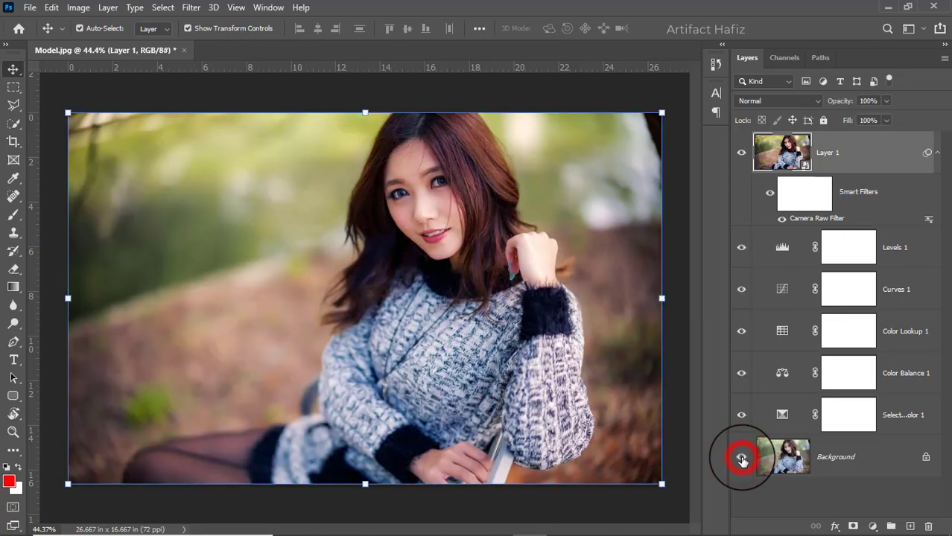